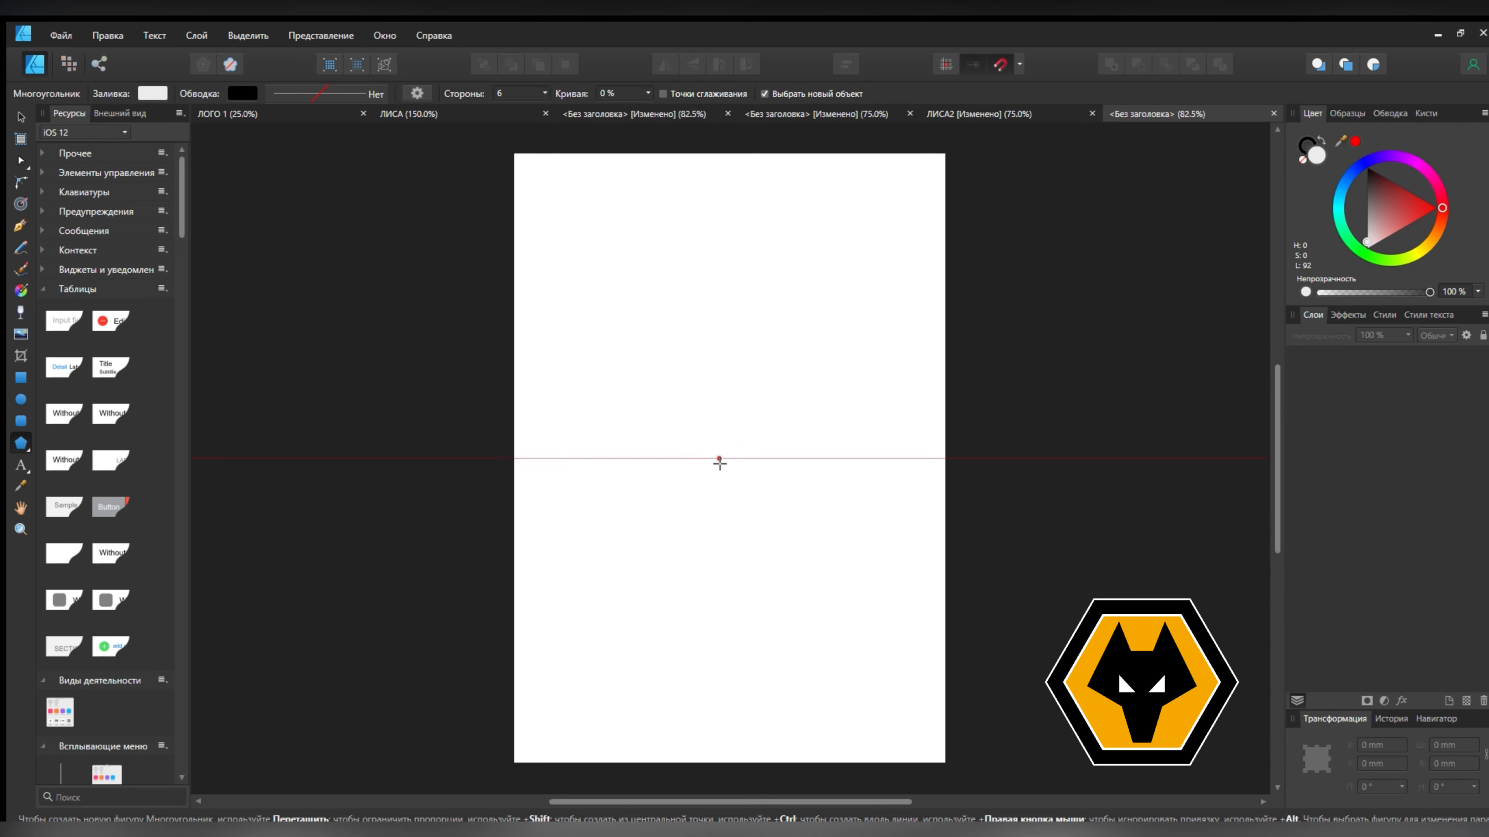
# Draw a regular hexagon about 151.5 mm in size and a smaller one about 114.2 mm, centred inside the first
pyautogui.moveTo(603, 309); pyautogui.dragTo(953, 582)
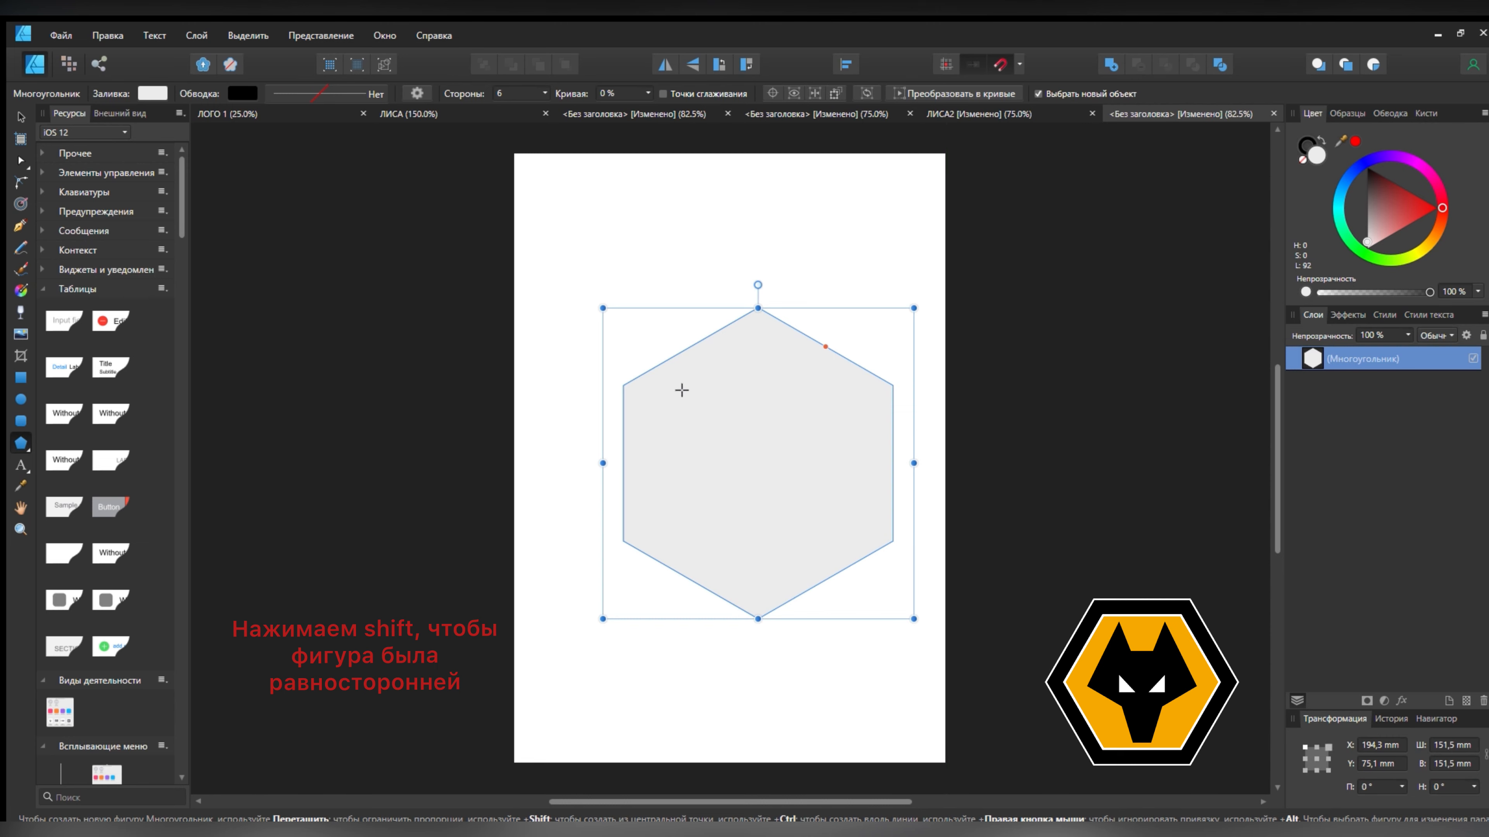
pyautogui.moveTo(682, 390); pyautogui.dragTo(938, 602)
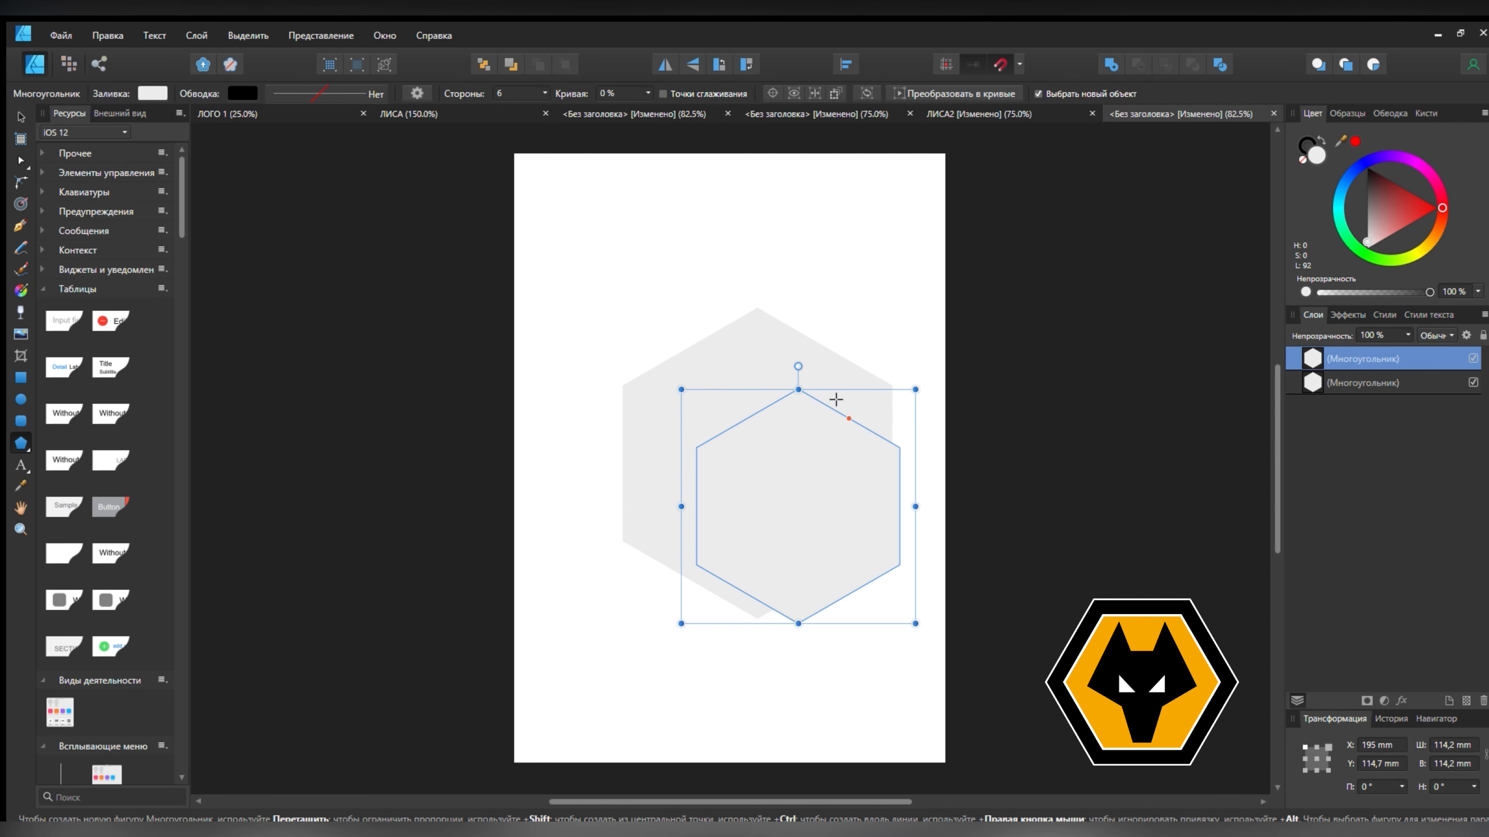
pyautogui.click(21, 118)
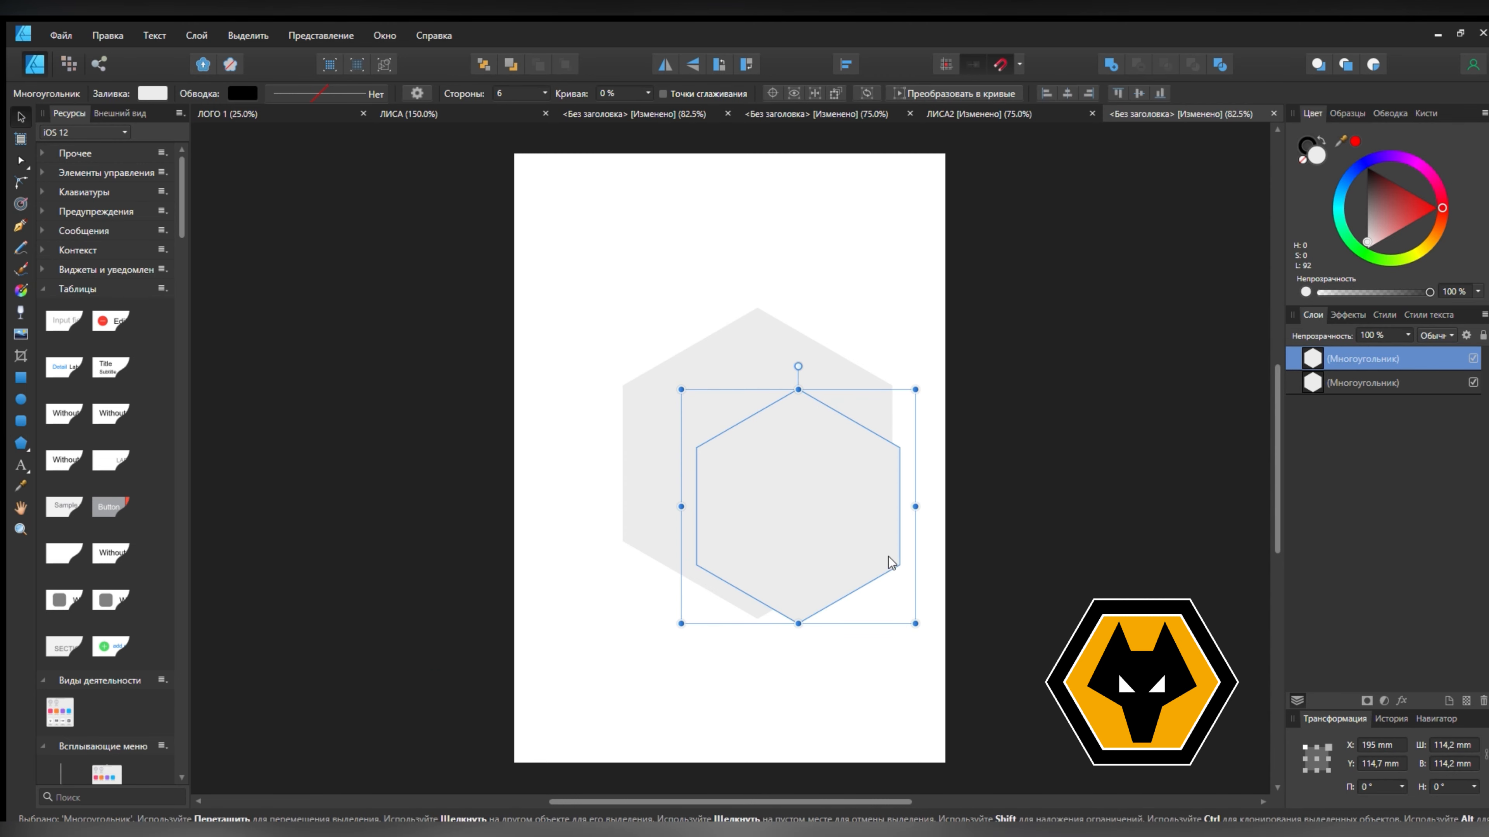
pyautogui.moveTo(792, 498); pyautogui.dragTo(754, 454)
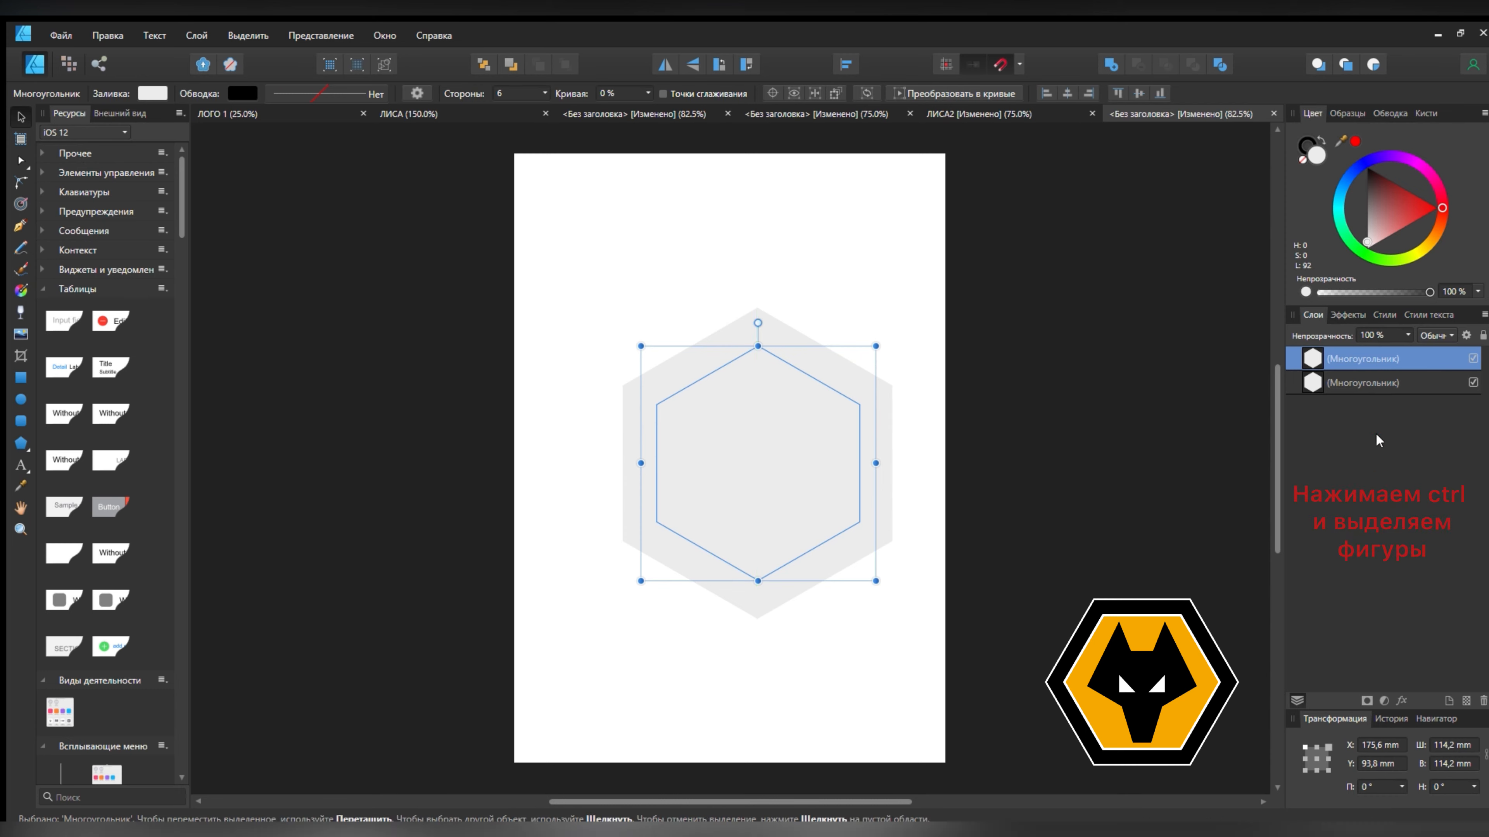
# Centre both hexagons together on the page and rotate them 90° so their flat sides face up and down
pyautogui.keyDown('ctrl'); pyautogui.click(1335, 384); pyautogui.keyUp('ctrl')
pyautogui.moveTo(761, 329)
pyautogui.mouseDown()
pyautogui.moveTo(737, 352)
pyautogui.moveTo(738, 326)
pyautogui.mouseUp()
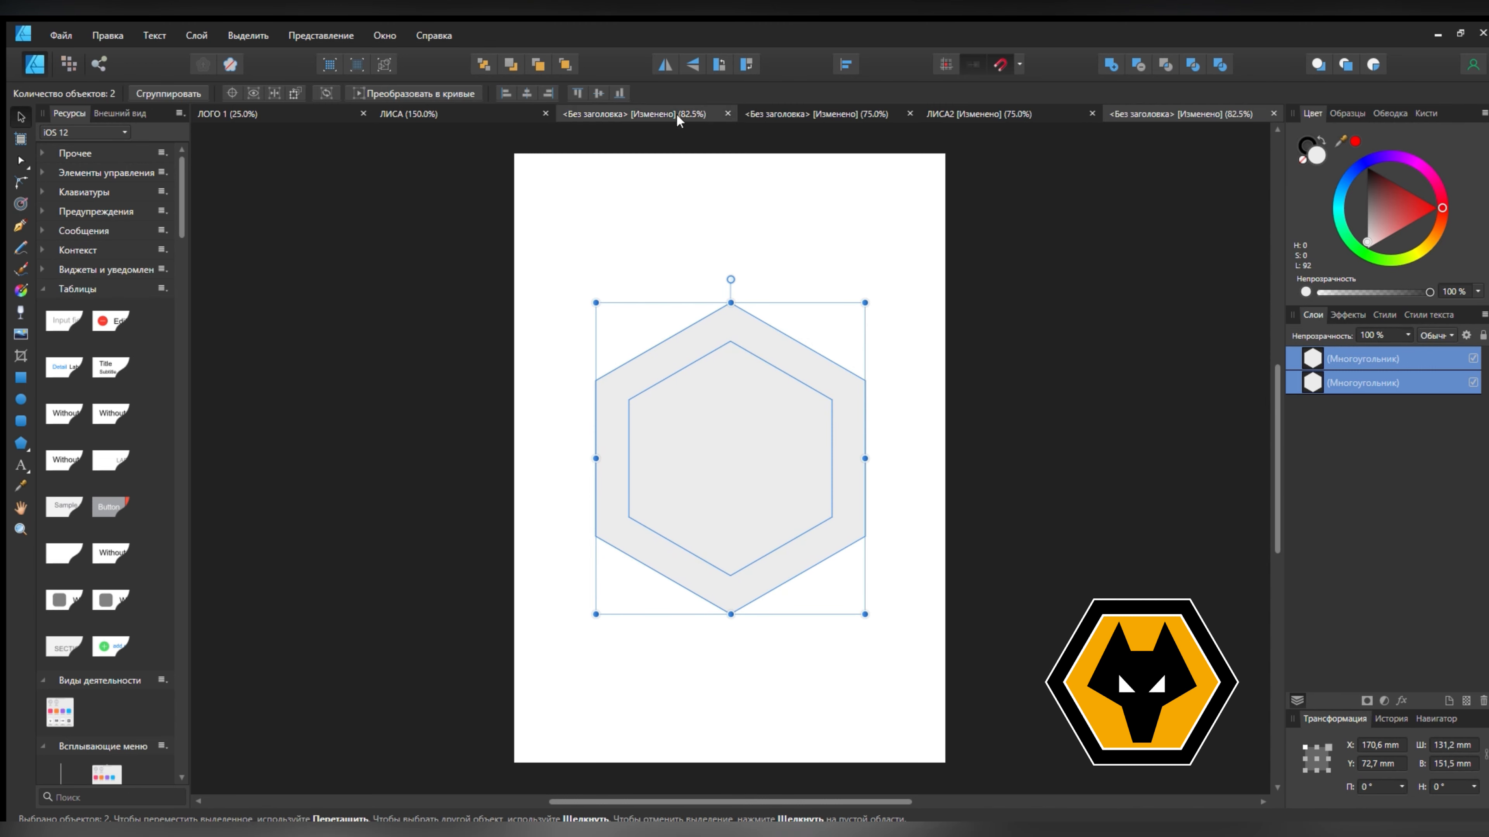
pyautogui.click(711, 64)
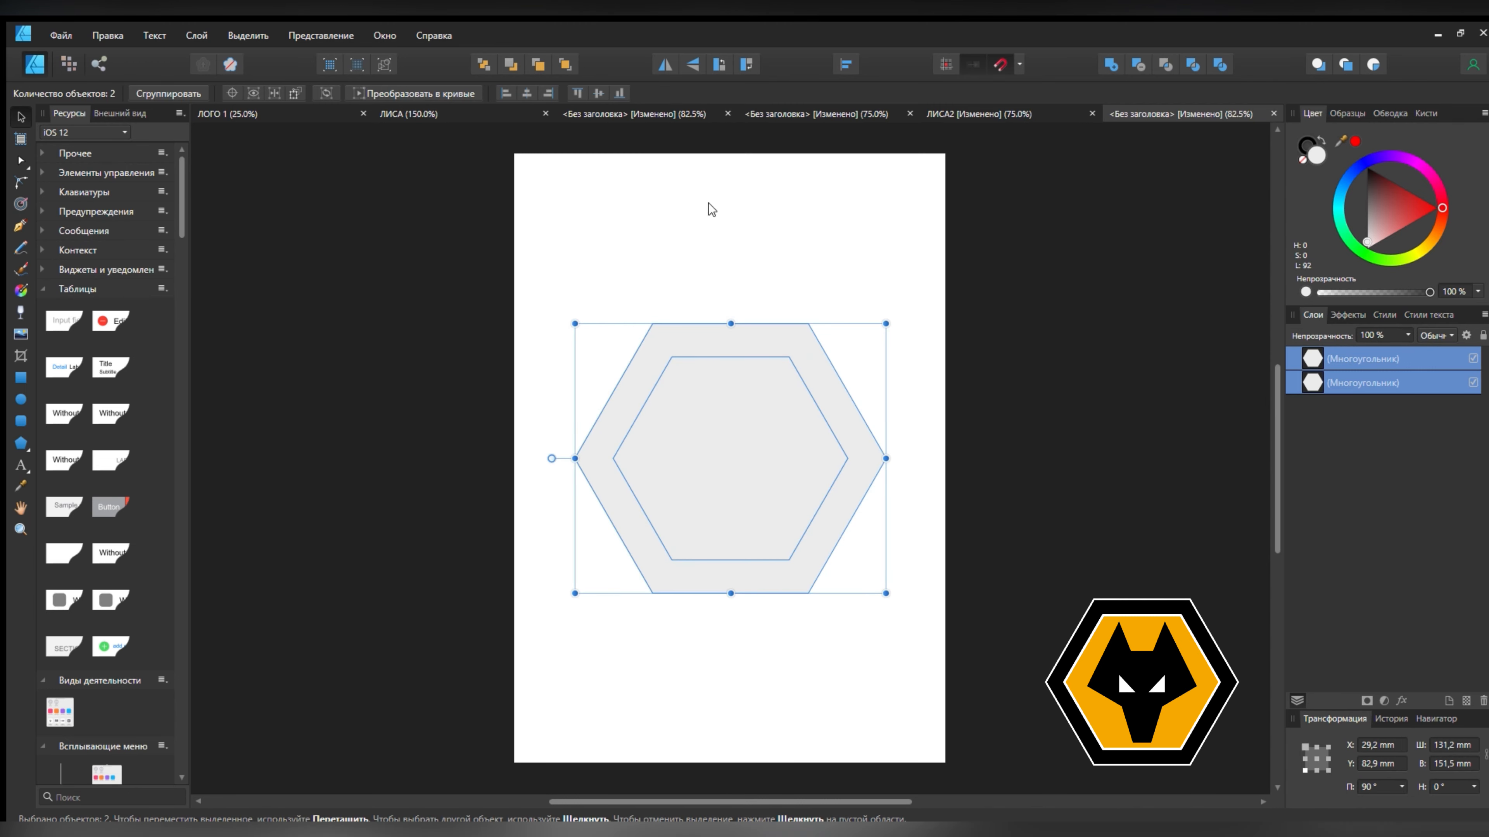
# Fill the inner hexagon with orange-yellow (H 45, S 100, L 50) and give it a 6 pt white outline
pyautogui.click(762, 448)
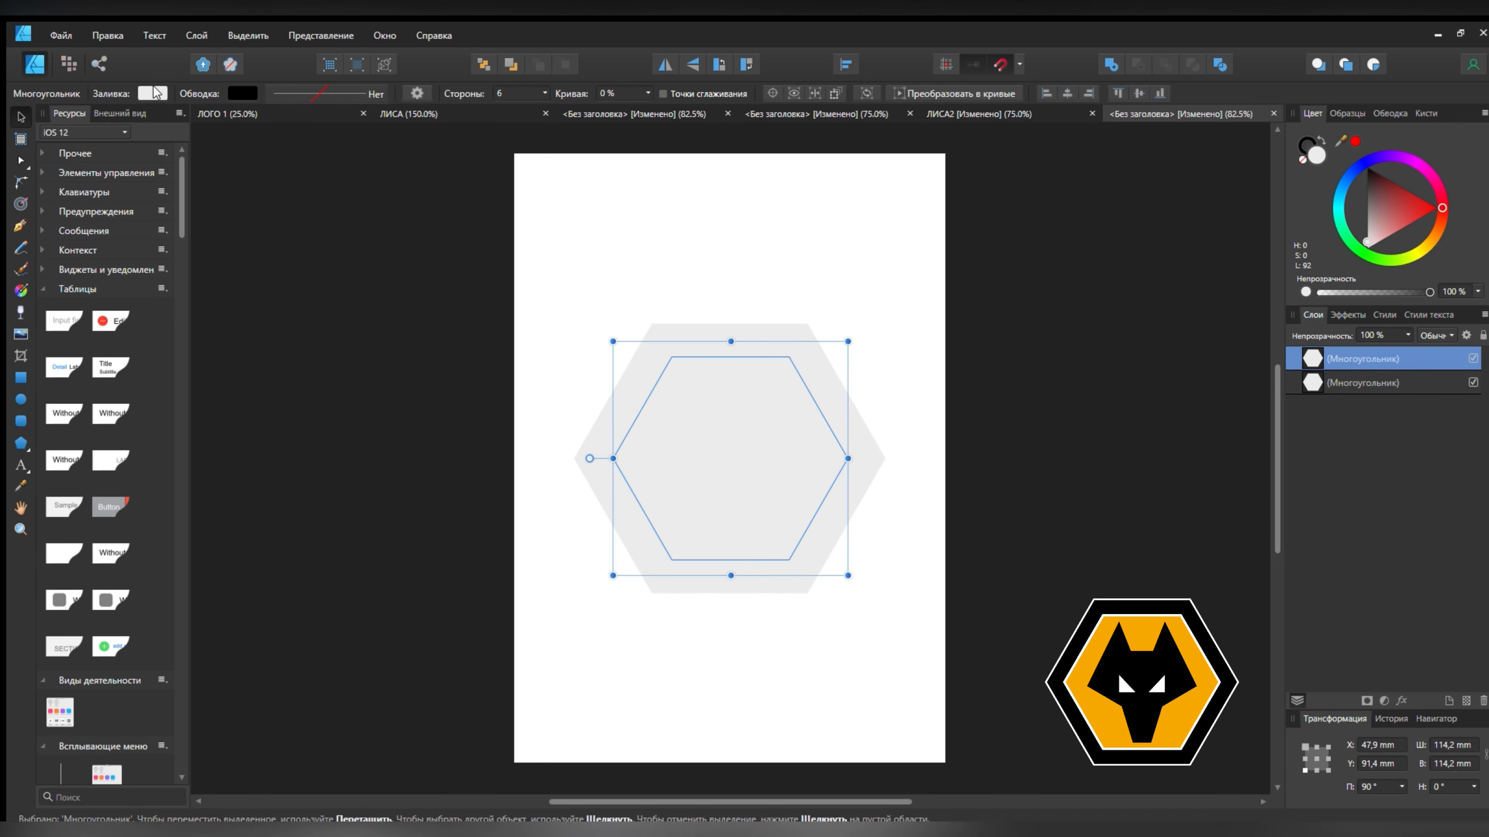
pyautogui.click(189, 252)
pyautogui.moveTo(189, 252); pyautogui.dragTo(186, 256)
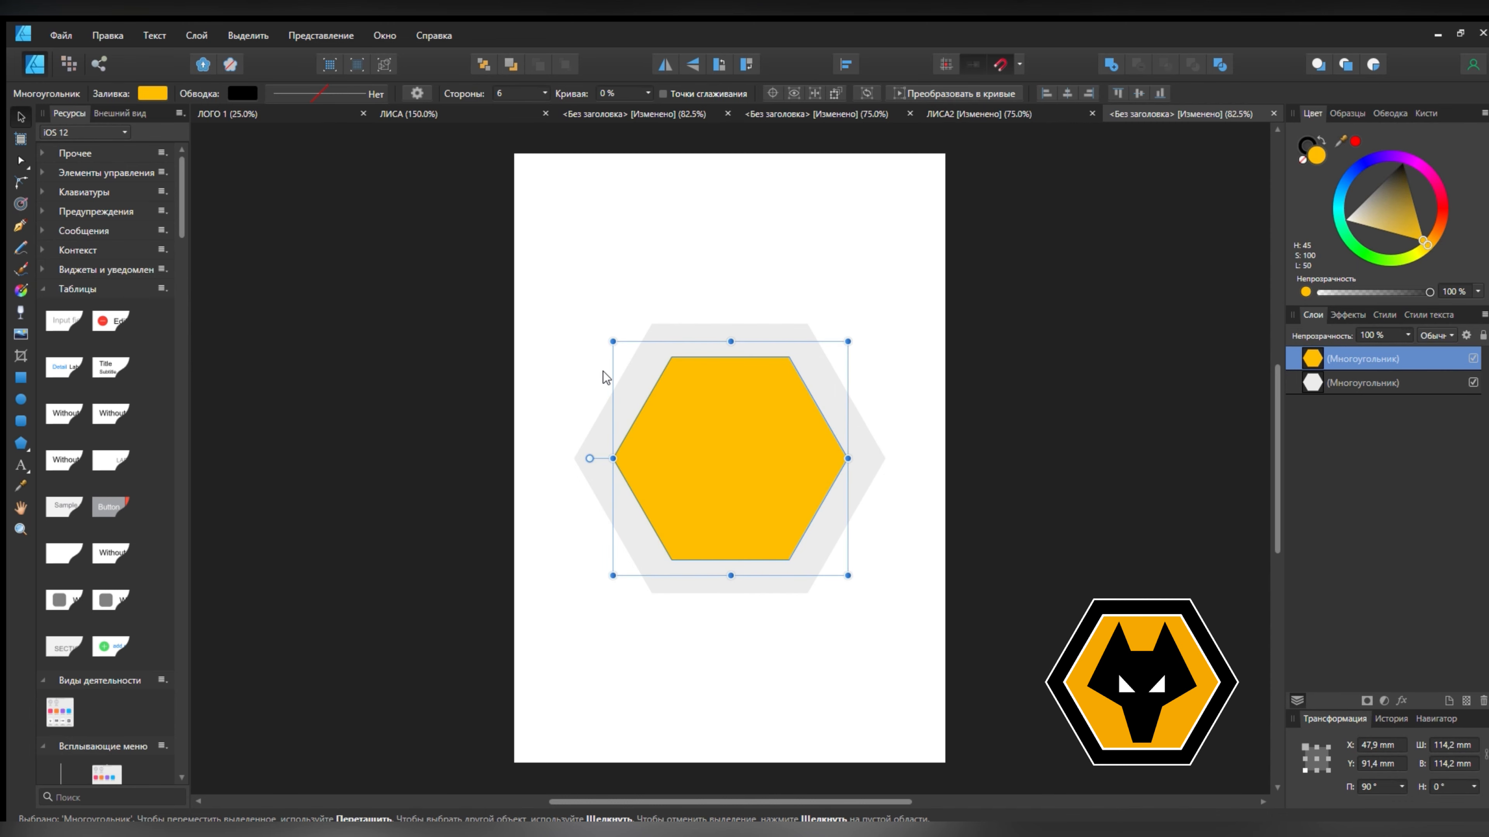
pyautogui.click(628, 380)
pyautogui.click(737, 405)
pyautogui.click(335, 115)
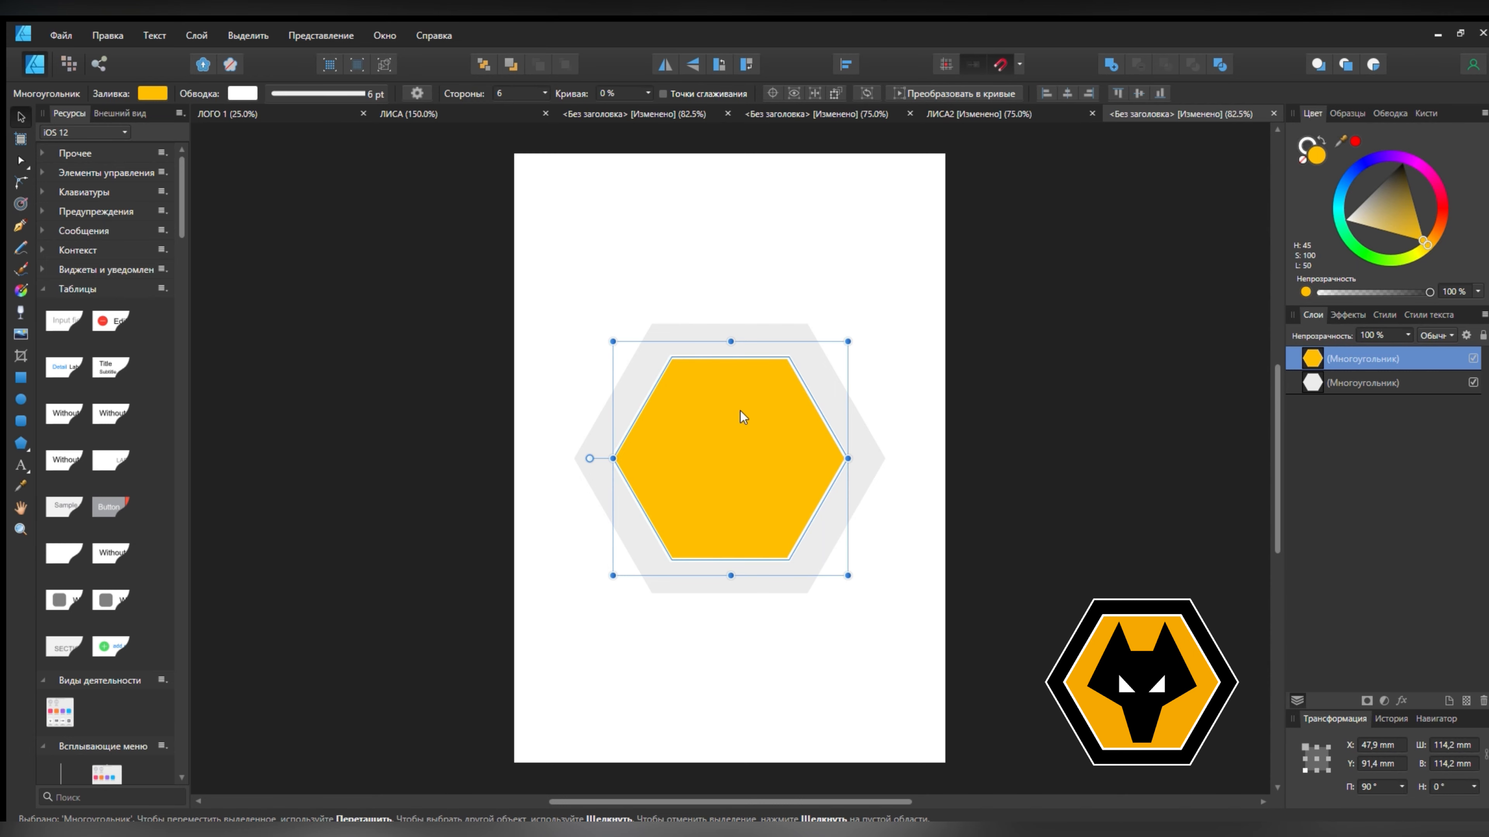
# Fill the outer hexagon with black and give it a 6 pt white outline
pyautogui.click(648, 371)
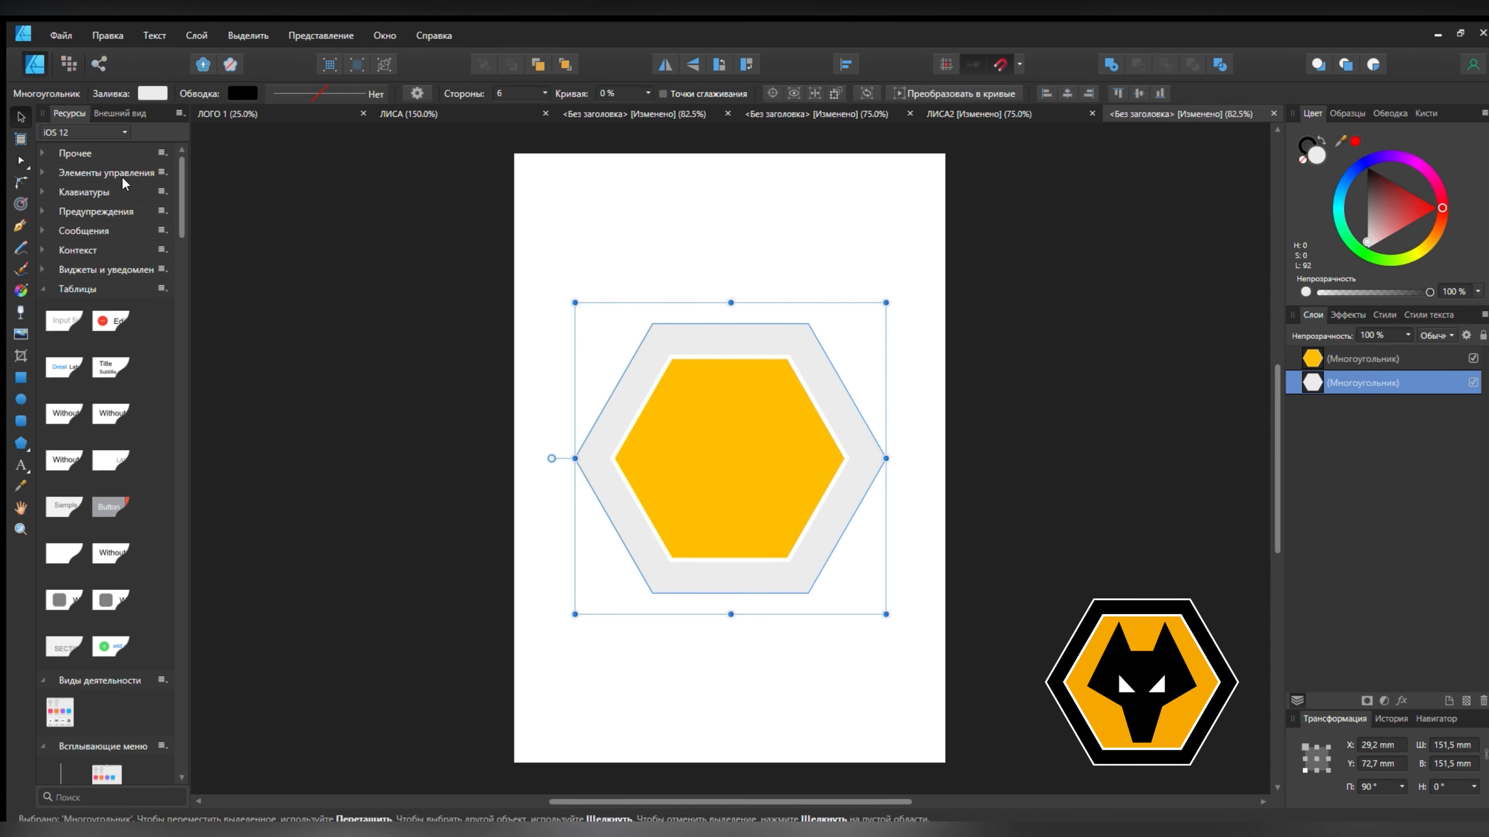
pyautogui.click(236, 160)
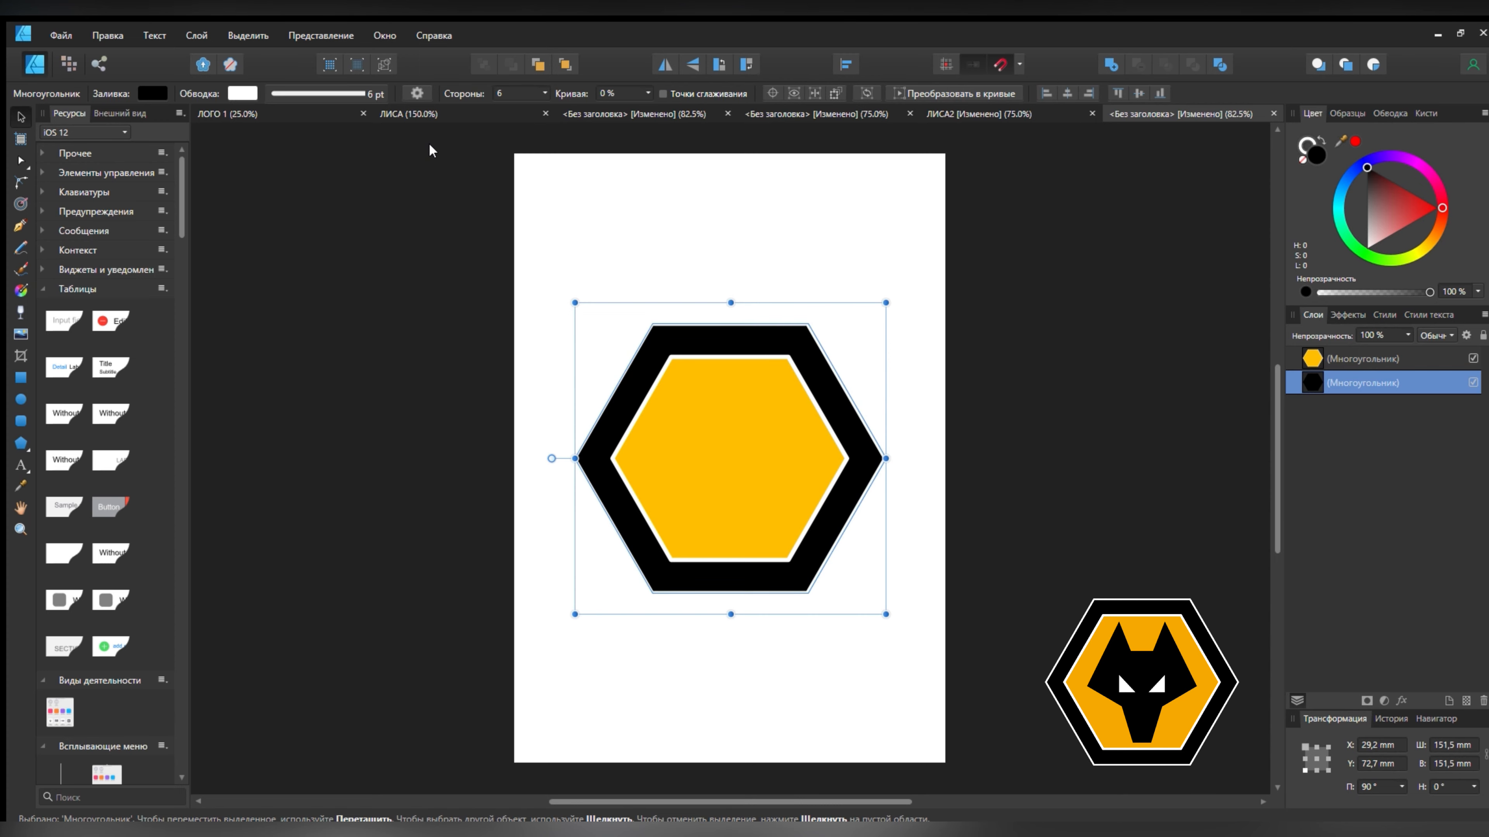
pyautogui.click(690, 259)
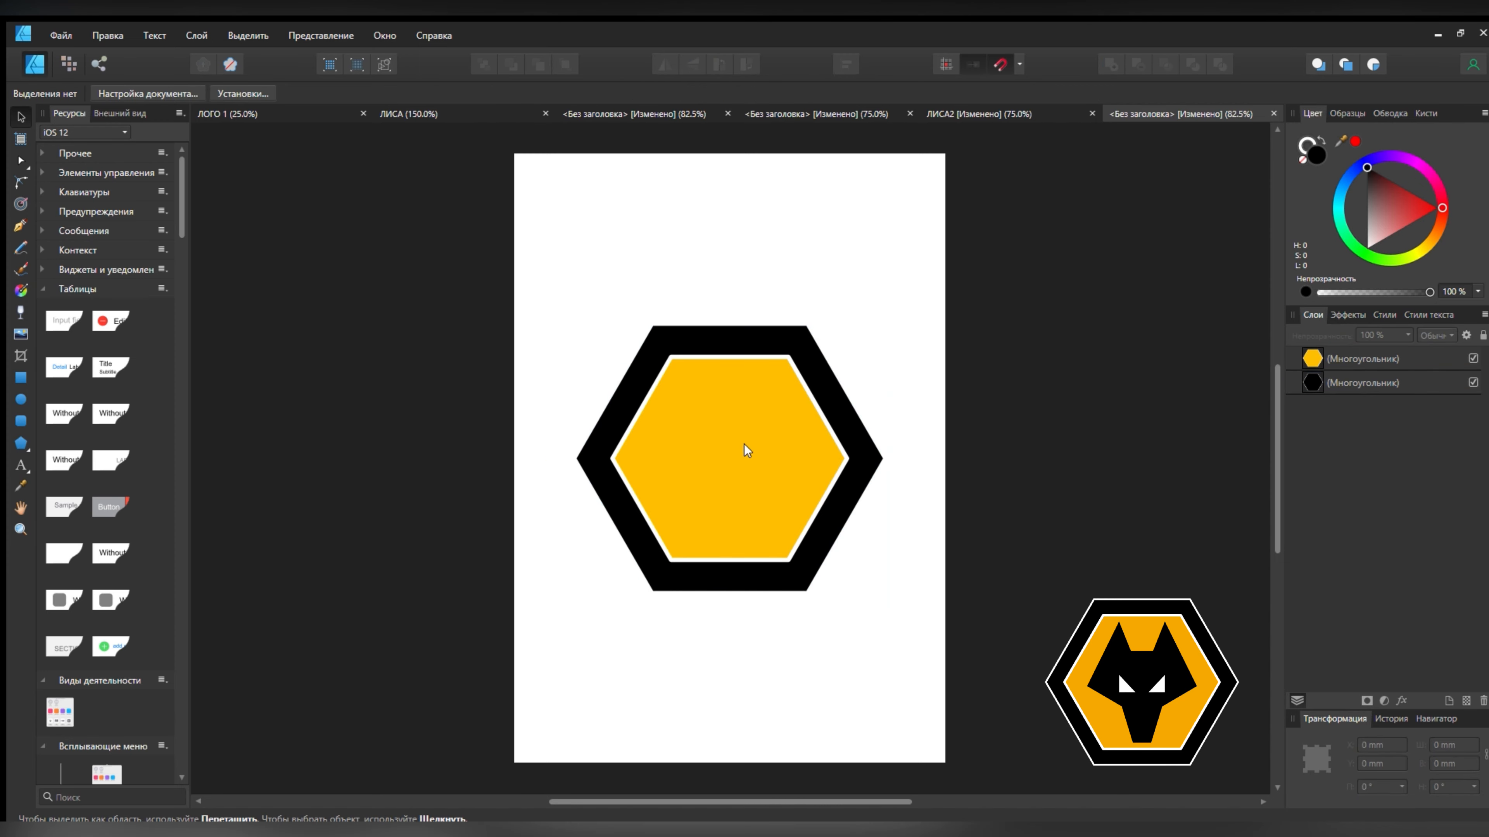
# Draw a black triangle about 38.2 by 45.5 mm inside the orange hexagon, with a 50% top point and no outline
pyautogui.click(19, 527)
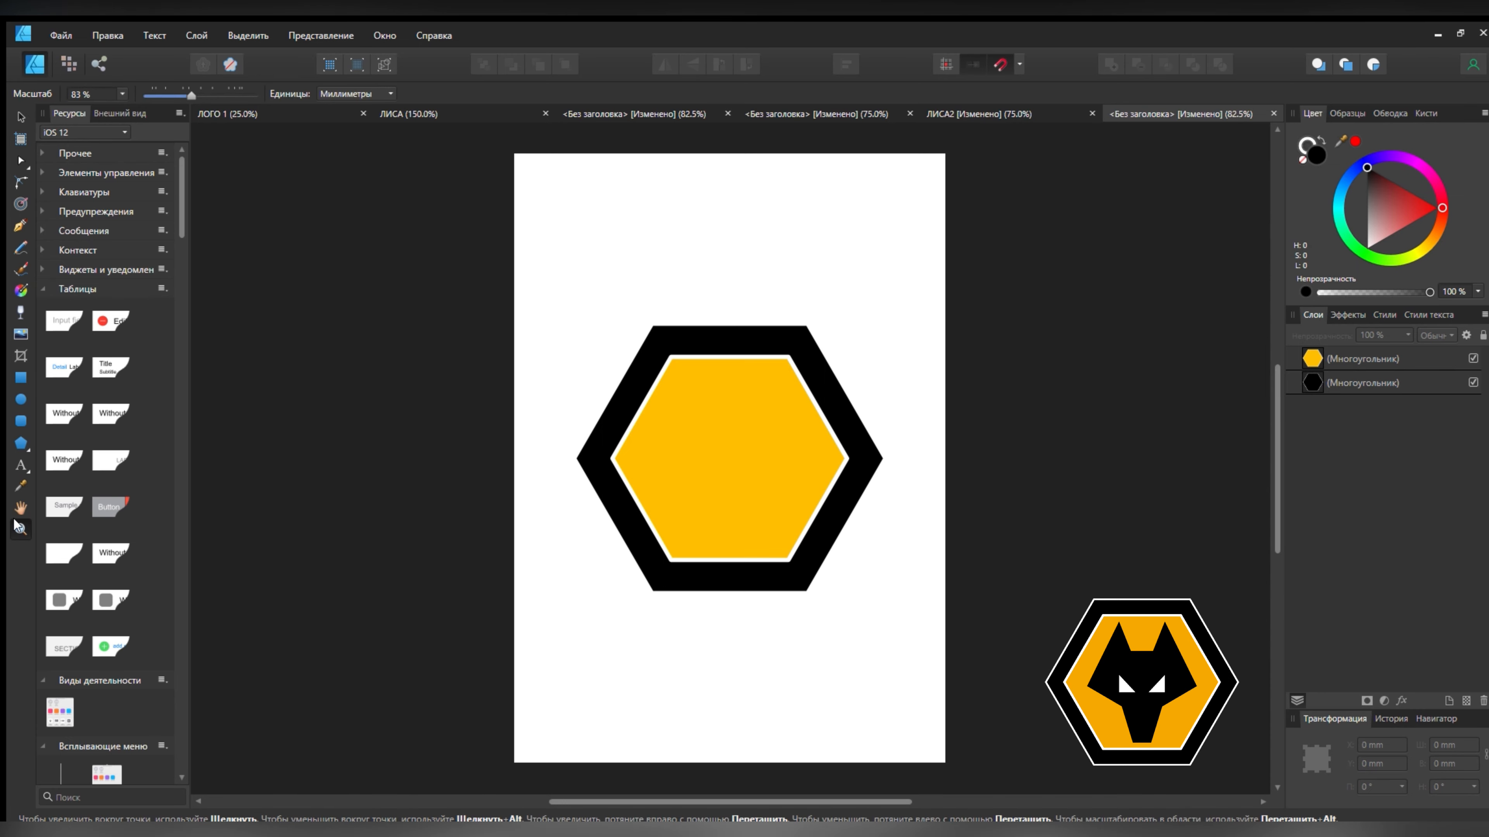
pyautogui.click(735, 444)
pyautogui.click(736, 444)
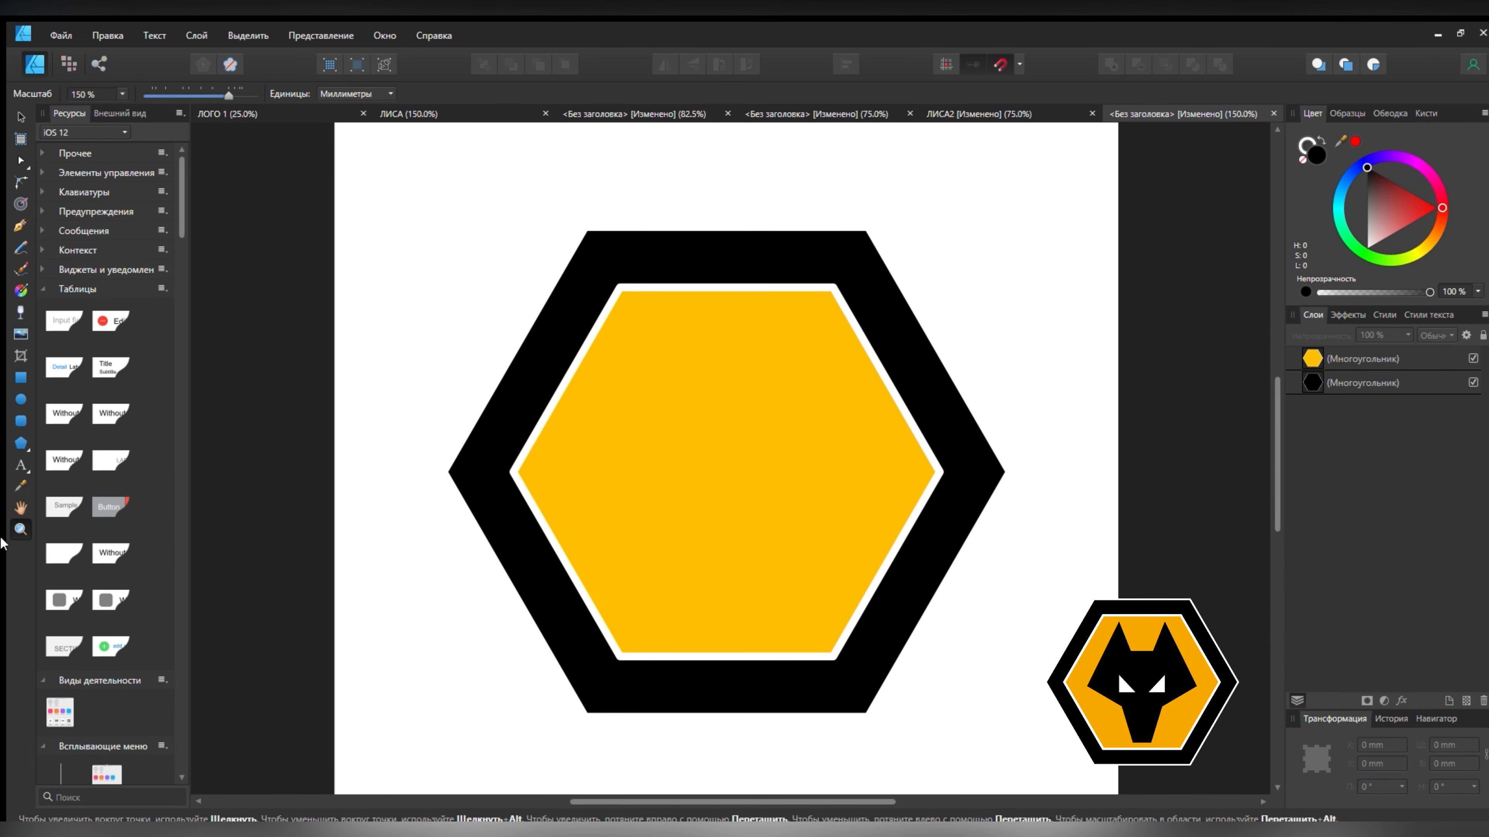
pyautogui.click(19, 118)
pyautogui.click(21, 444)
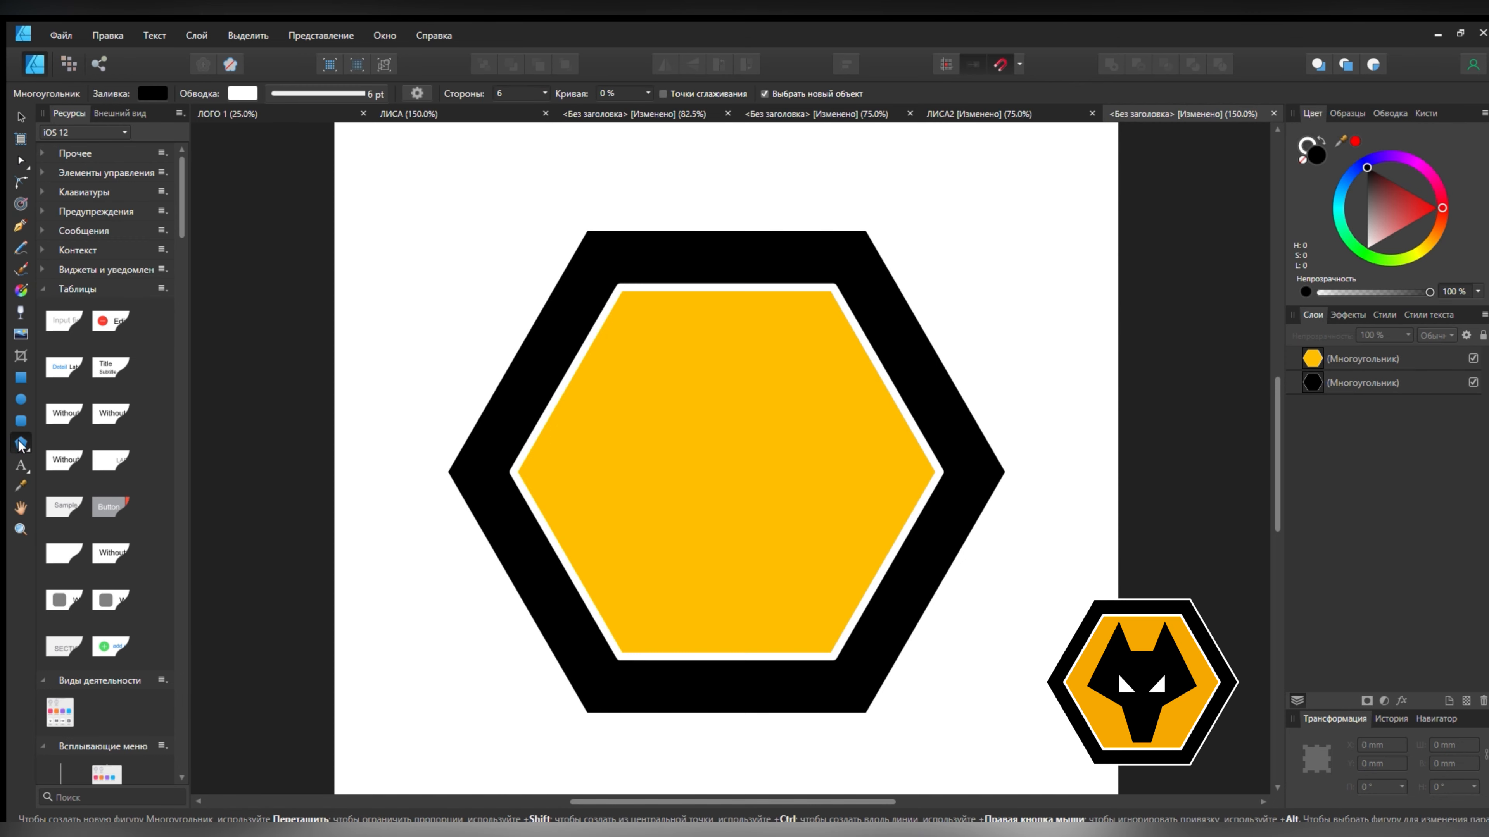
pyautogui.click(79, 443)
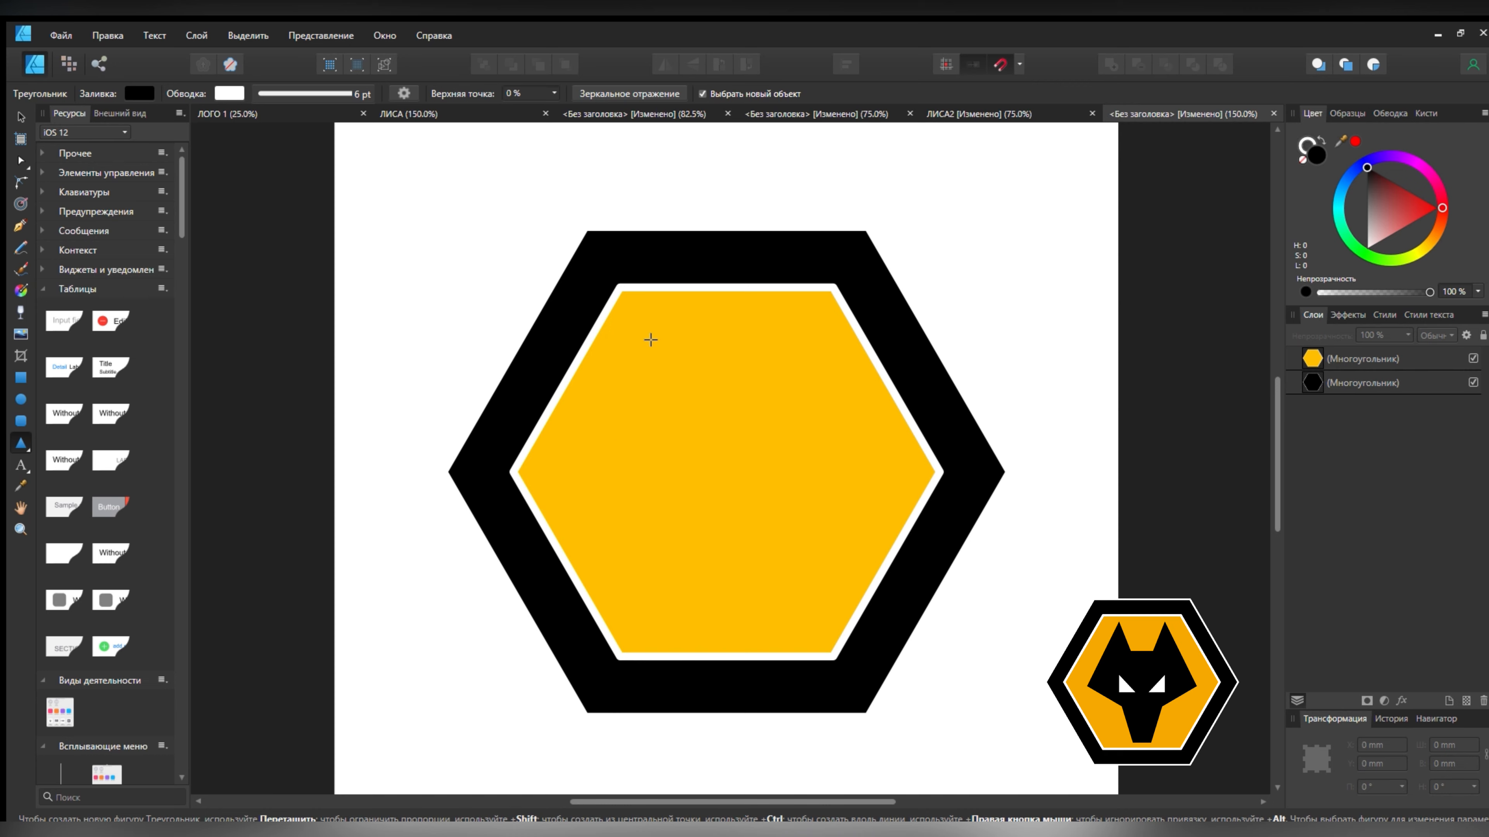
pyautogui.moveTo(643, 334); pyautogui.dragTo(787, 503)
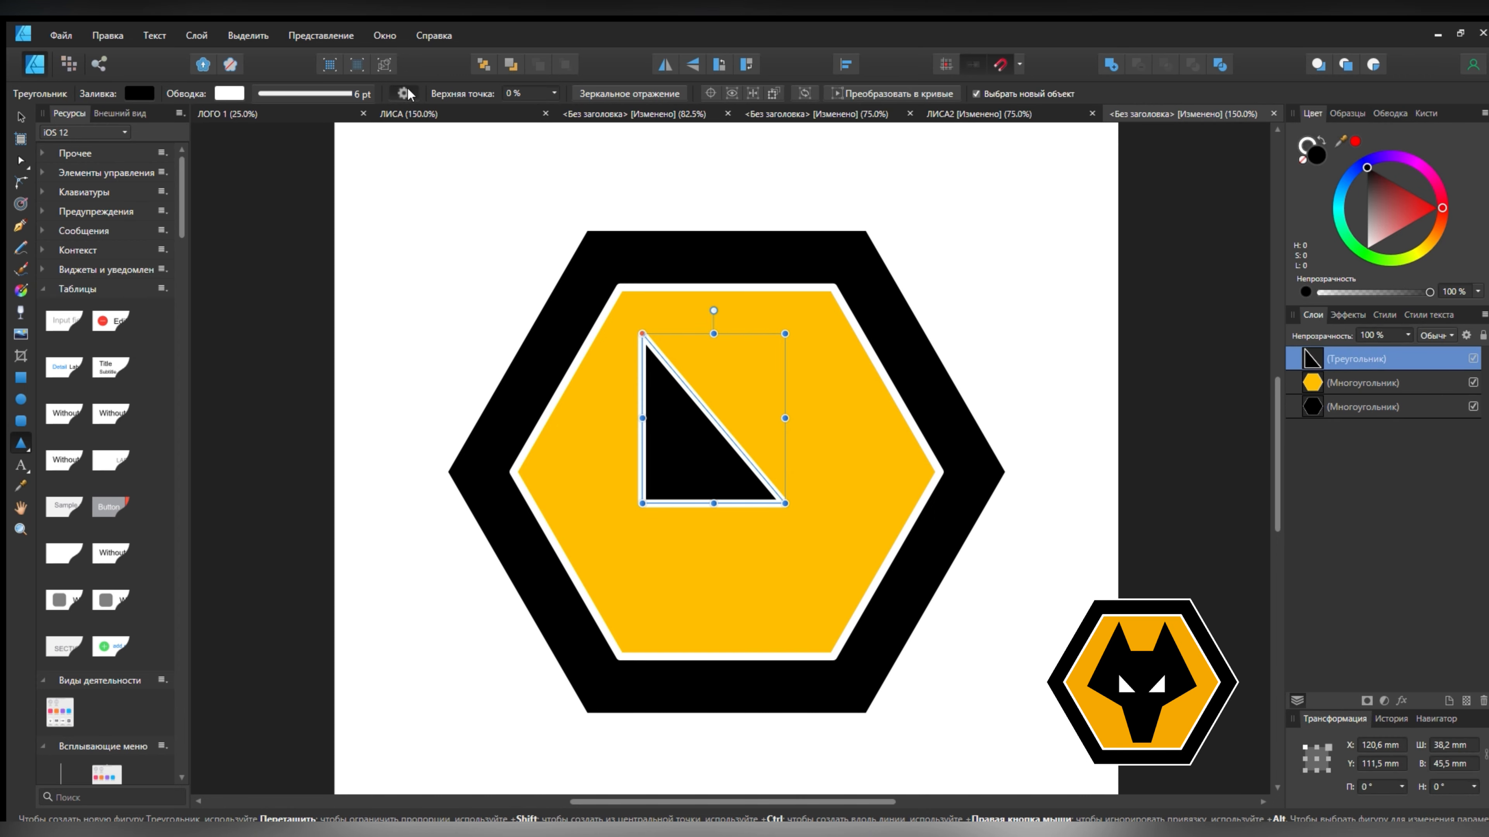
pyautogui.hotkey('ctrl', 'z')
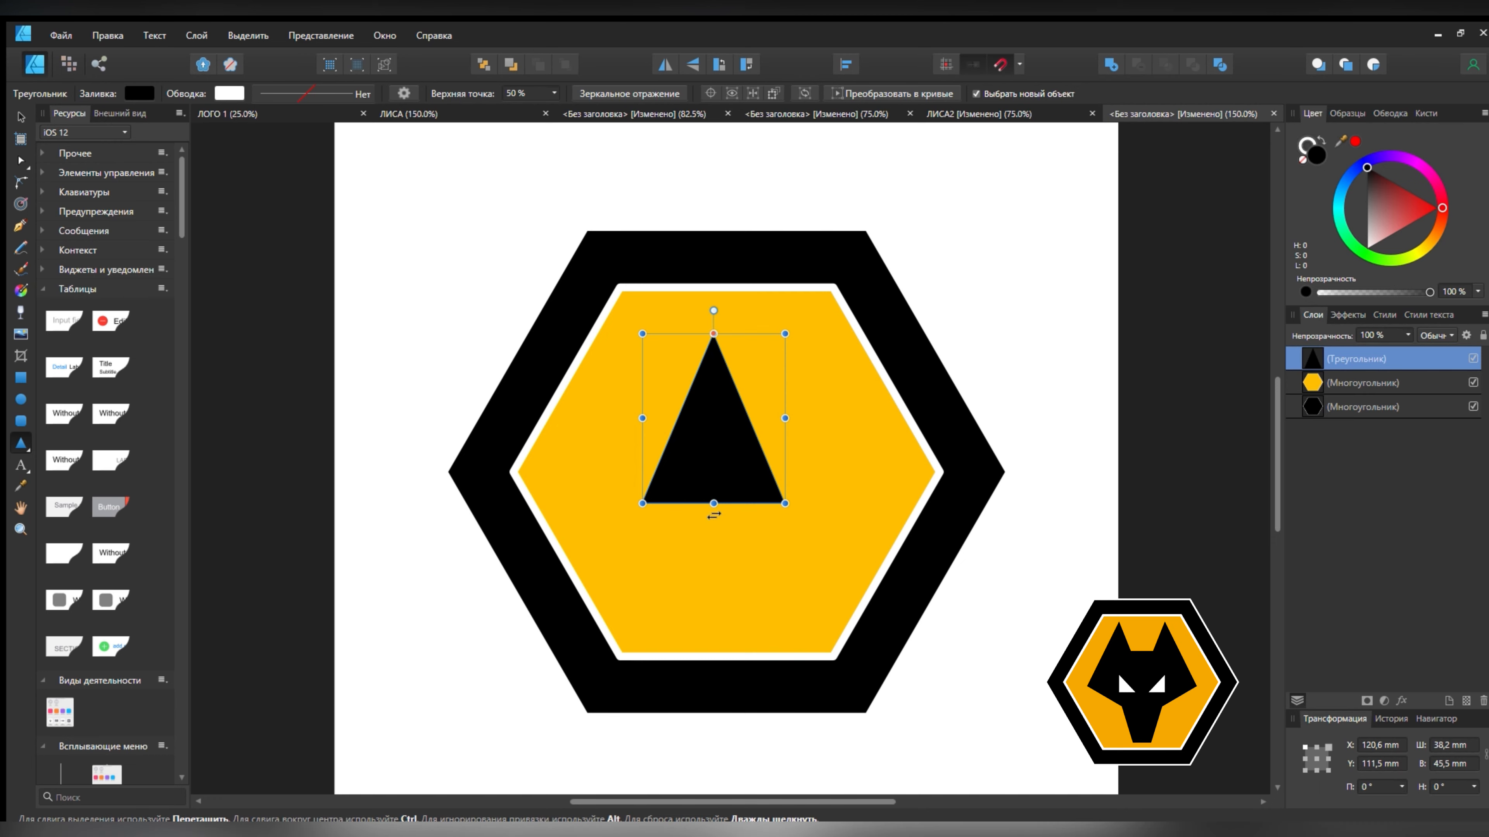
# Skew and narrow the triangle into a slanted ear shape about 41.1 by 44.3 mm with a shear of about 26.1°
pyautogui.moveTo(636, 419)
pyautogui.mouseDown()
pyautogui.moveTo(635, 454)
pyautogui.moveTo(622, 338)
pyautogui.moveTo(646, 341)
pyautogui.mouseUp()
pyautogui.moveTo(715, 387); pyautogui.dragTo(697, 399)
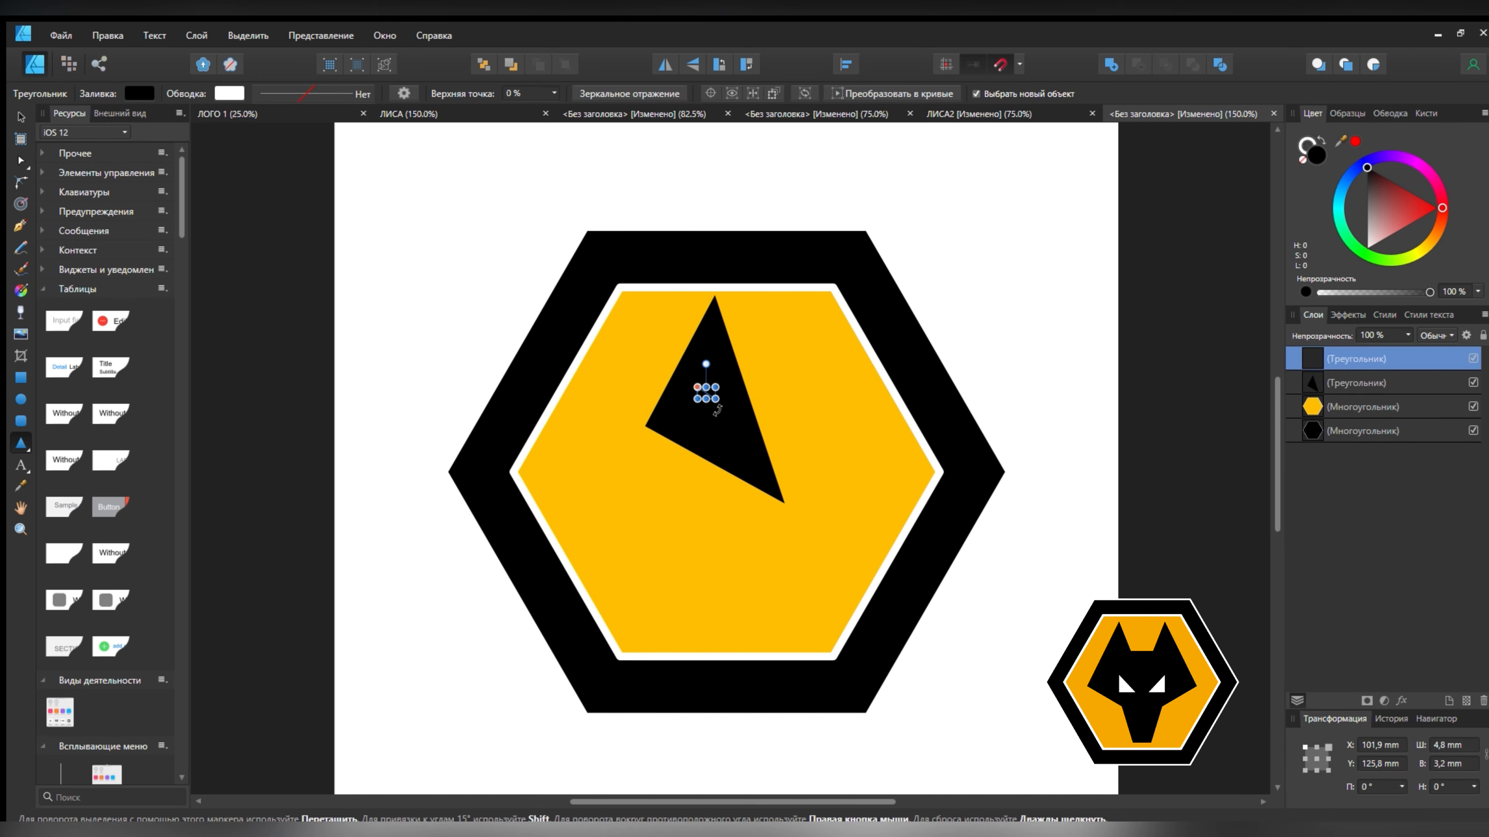
pyautogui.hotkey('ctrl', 'z')
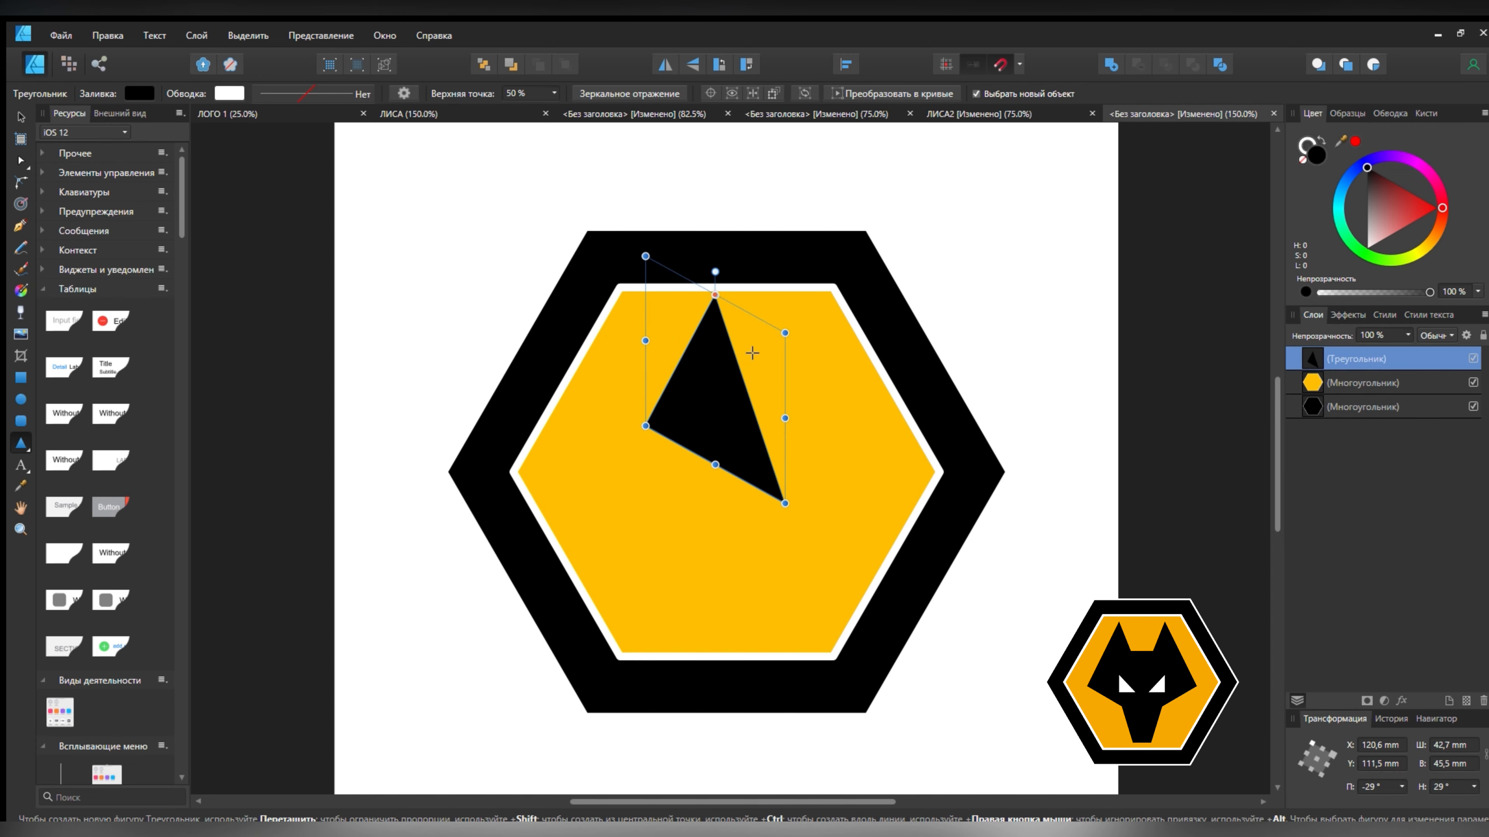
pyautogui.moveTo(785, 418)
pyautogui.mouseDown()
pyautogui.moveTo(804, 433)
pyautogui.moveTo(801, 400)
pyautogui.moveTo(782, 402)
pyautogui.mouseUp()
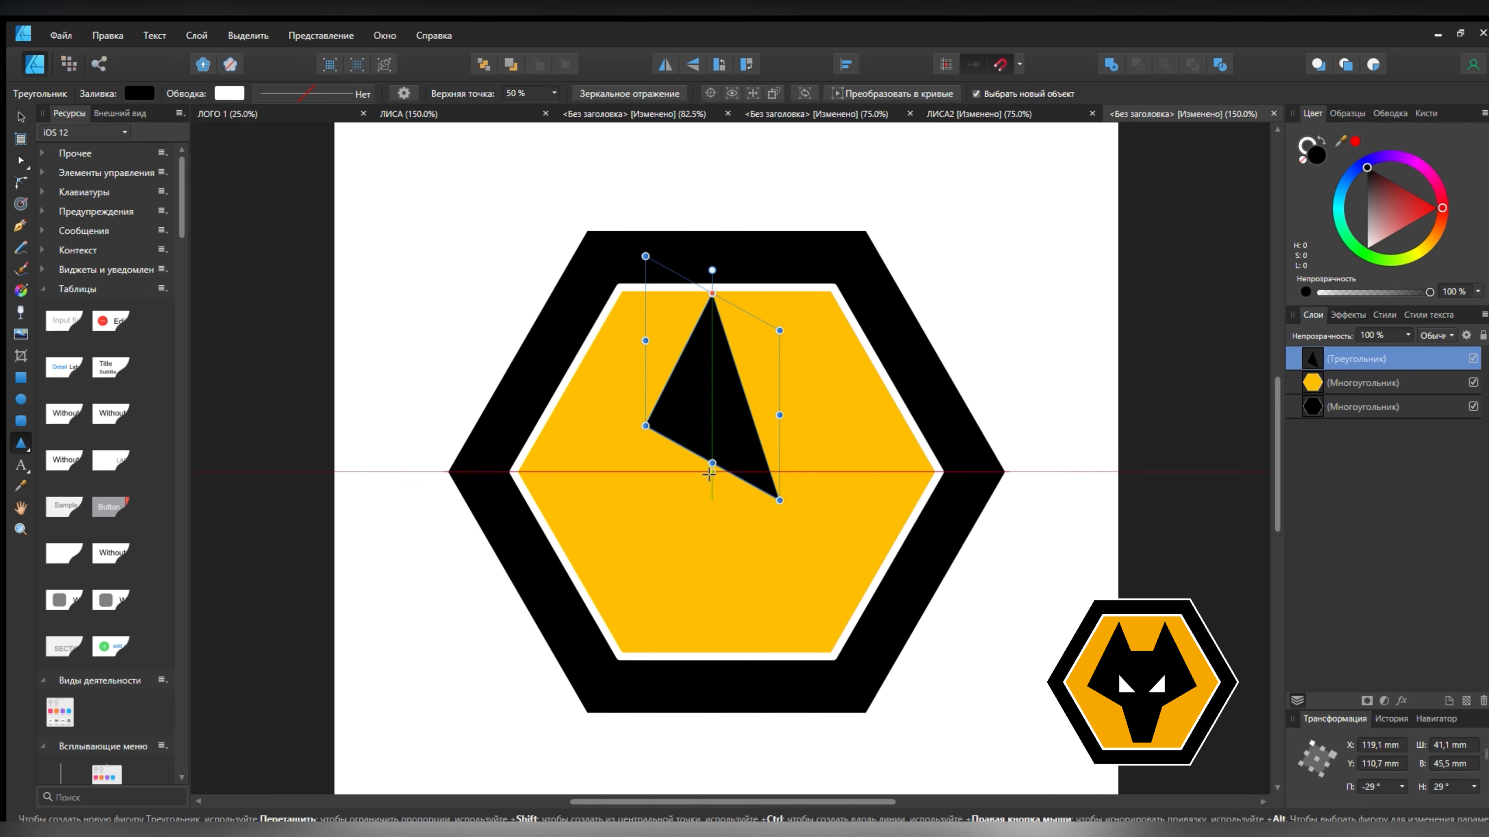
pyautogui.moveTo(711, 465); pyautogui.dragTo(703, 458)
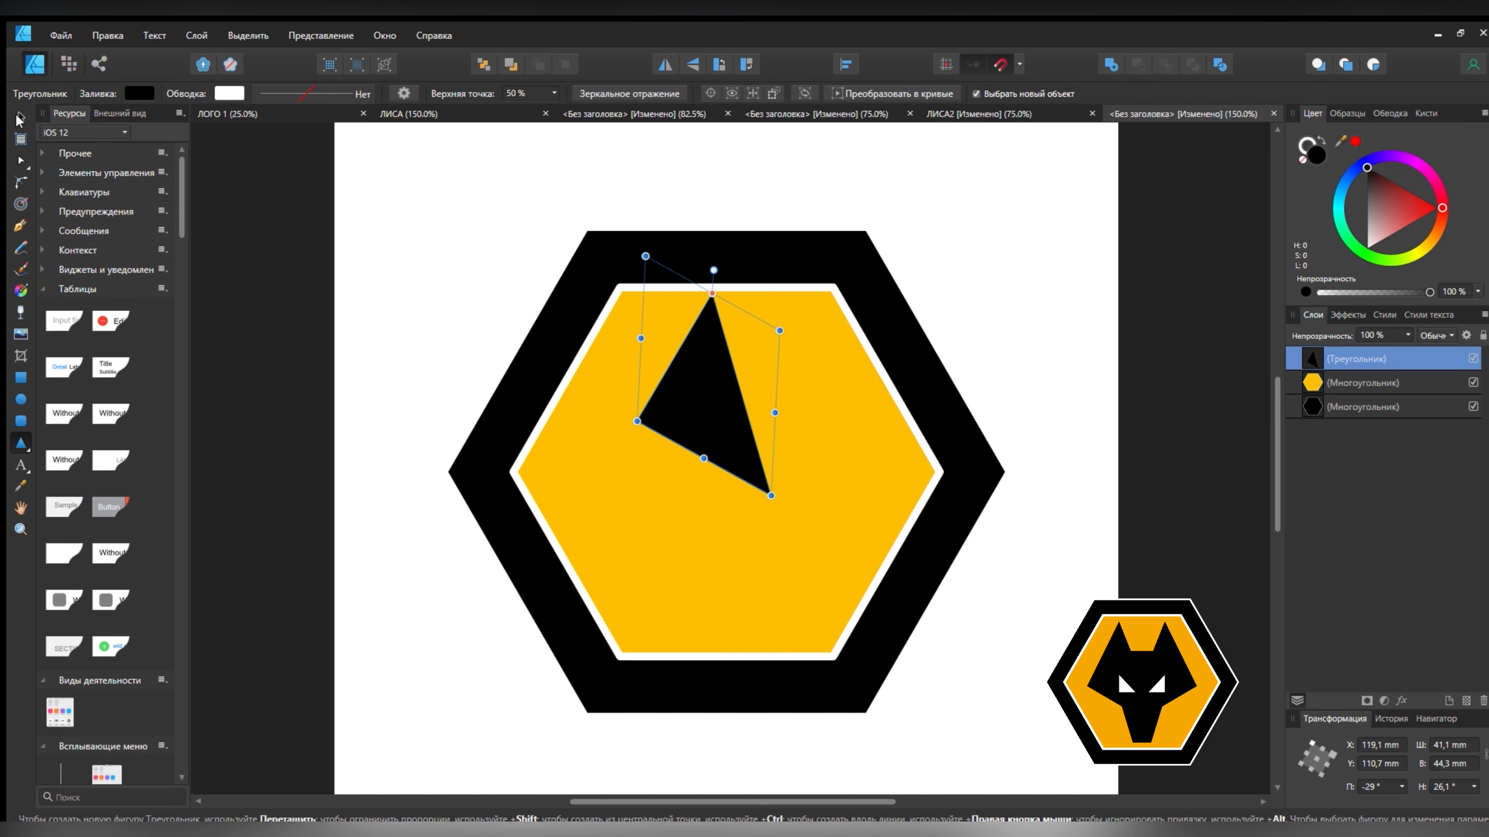
# Move the slanted triangle into the left half of the orange hexagon and enlarge it to about 43.7 by 48.4 mm
pyautogui.click(19, 118)
pyautogui.moveTo(696, 394); pyautogui.dragTo(655, 409)
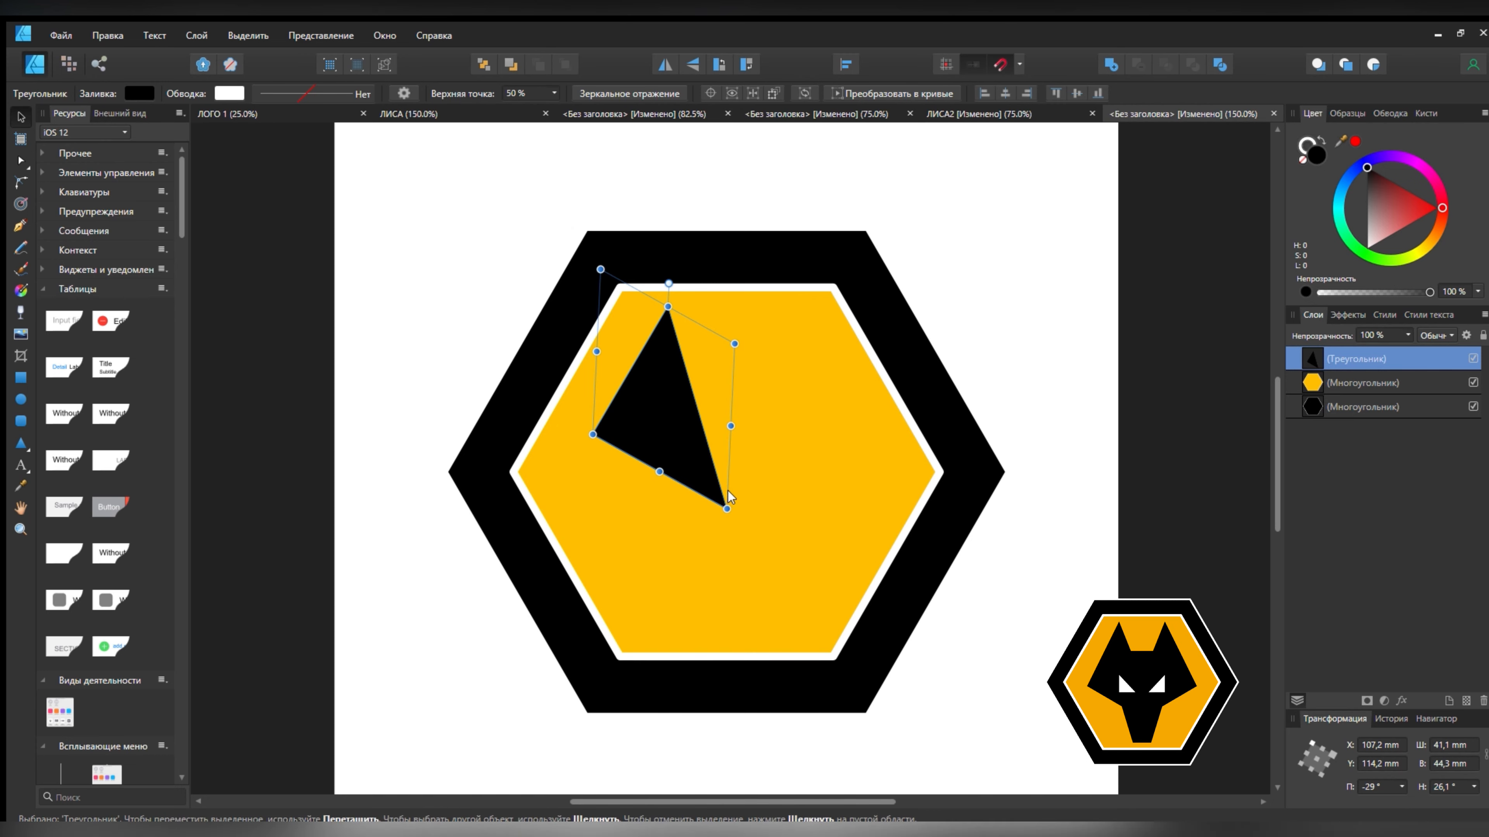
pyautogui.moveTo(727, 509); pyautogui.dragTo(734, 529)
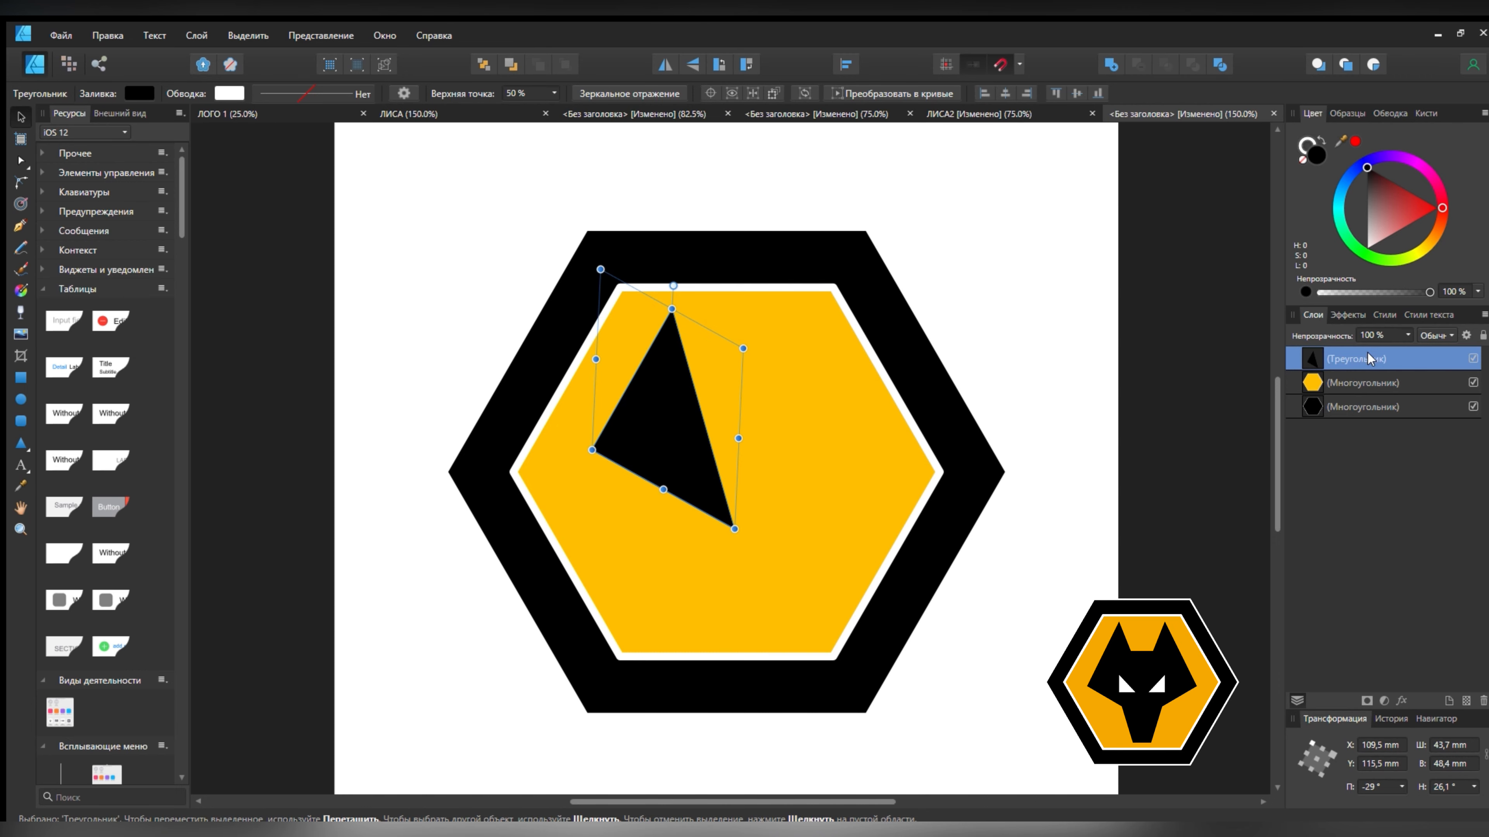
# Duplicate the triangle, flip the copy horizontally, and place it on the right so the two lower inner tips meet
pyautogui.hotkey('ctrl', 'j')
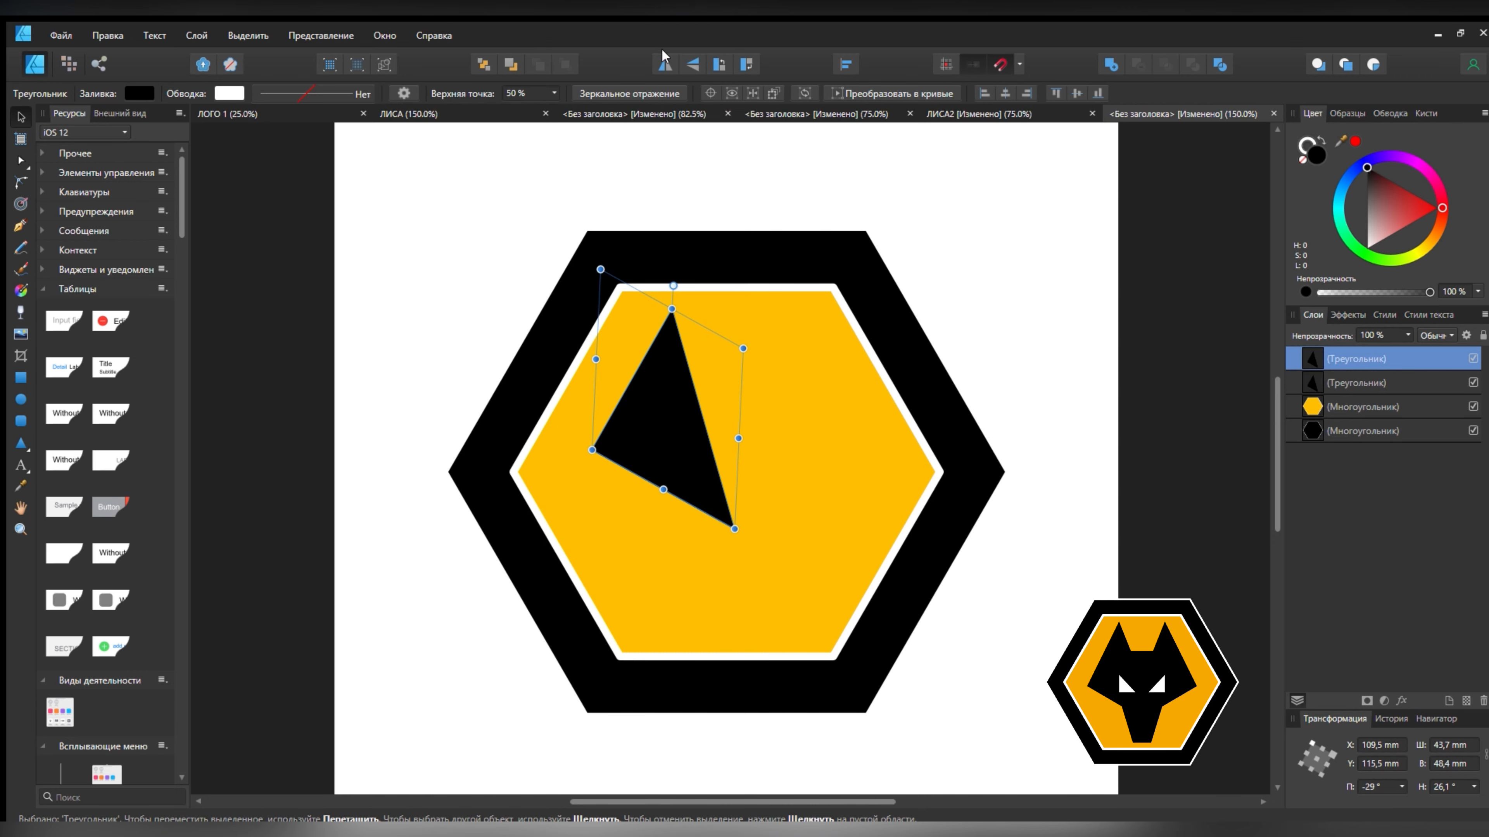
pyautogui.click(664, 63)
pyautogui.moveTo(690, 400); pyautogui.dragTo(815, 406)
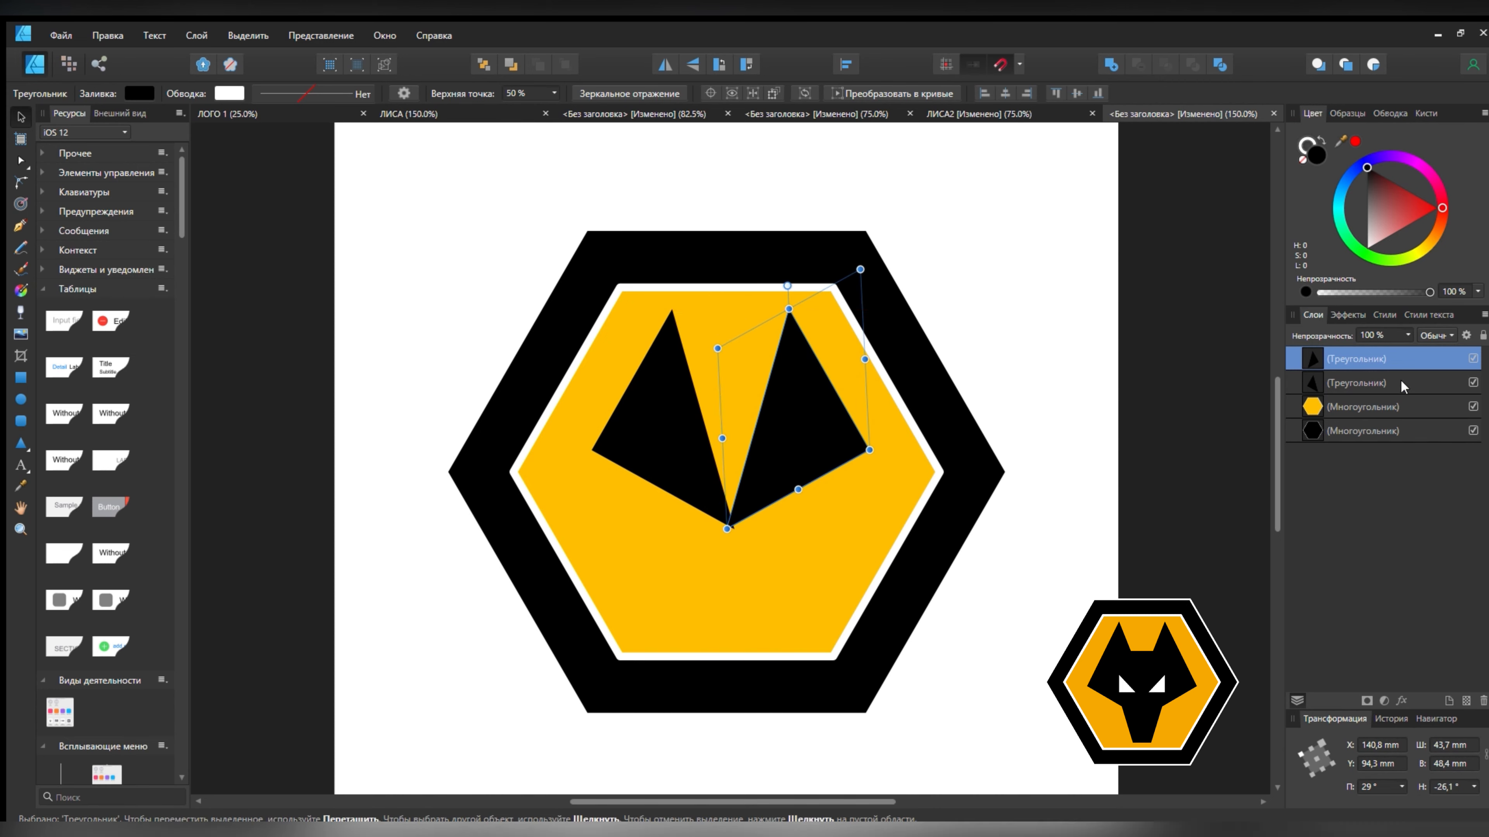
pyautogui.keyDown('ctrl'); pyautogui.click(1387, 375); pyautogui.keyUp('ctrl')
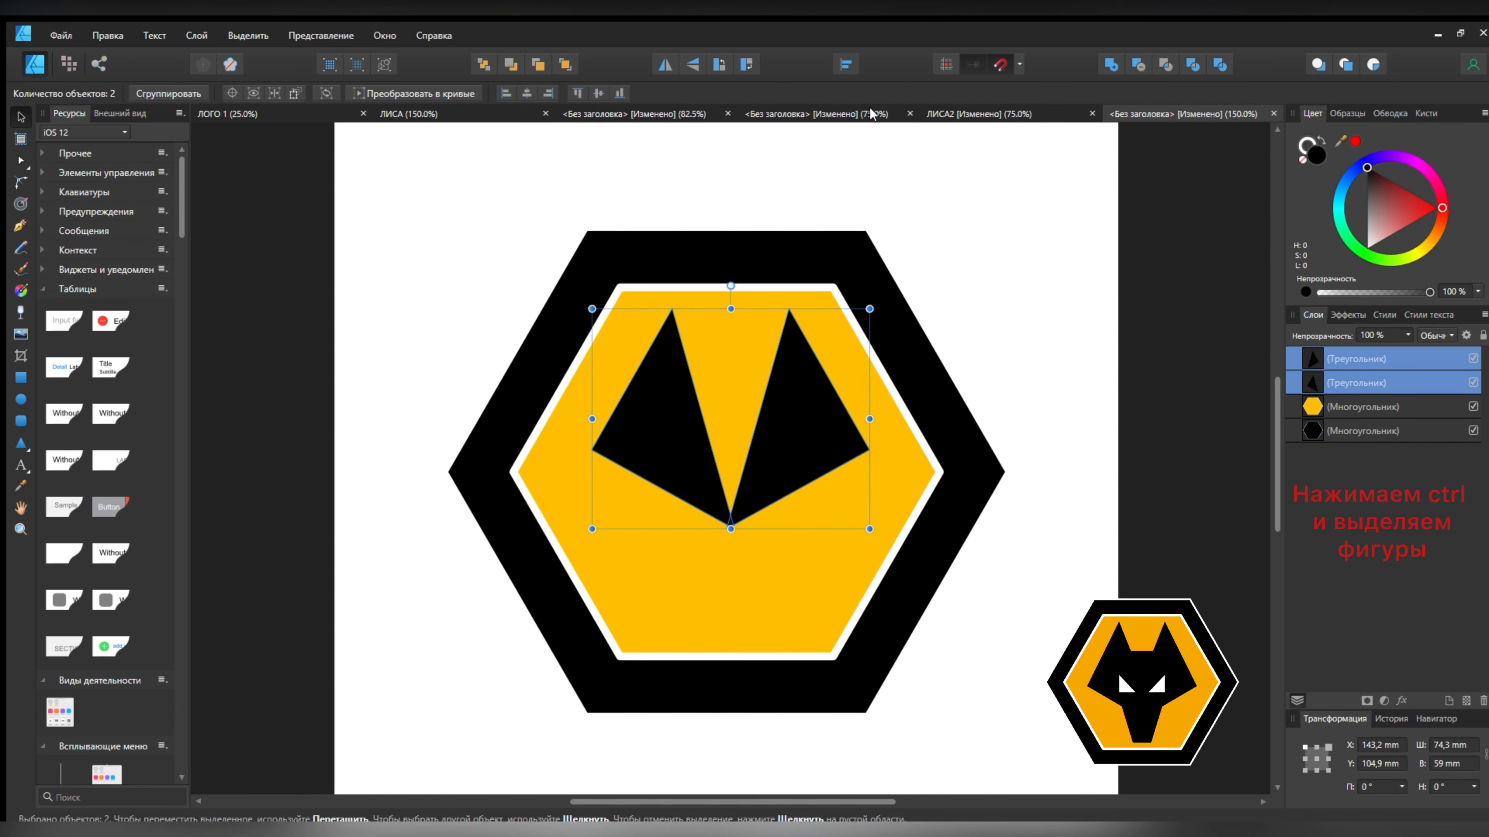
pyautogui.click(1042, 373)
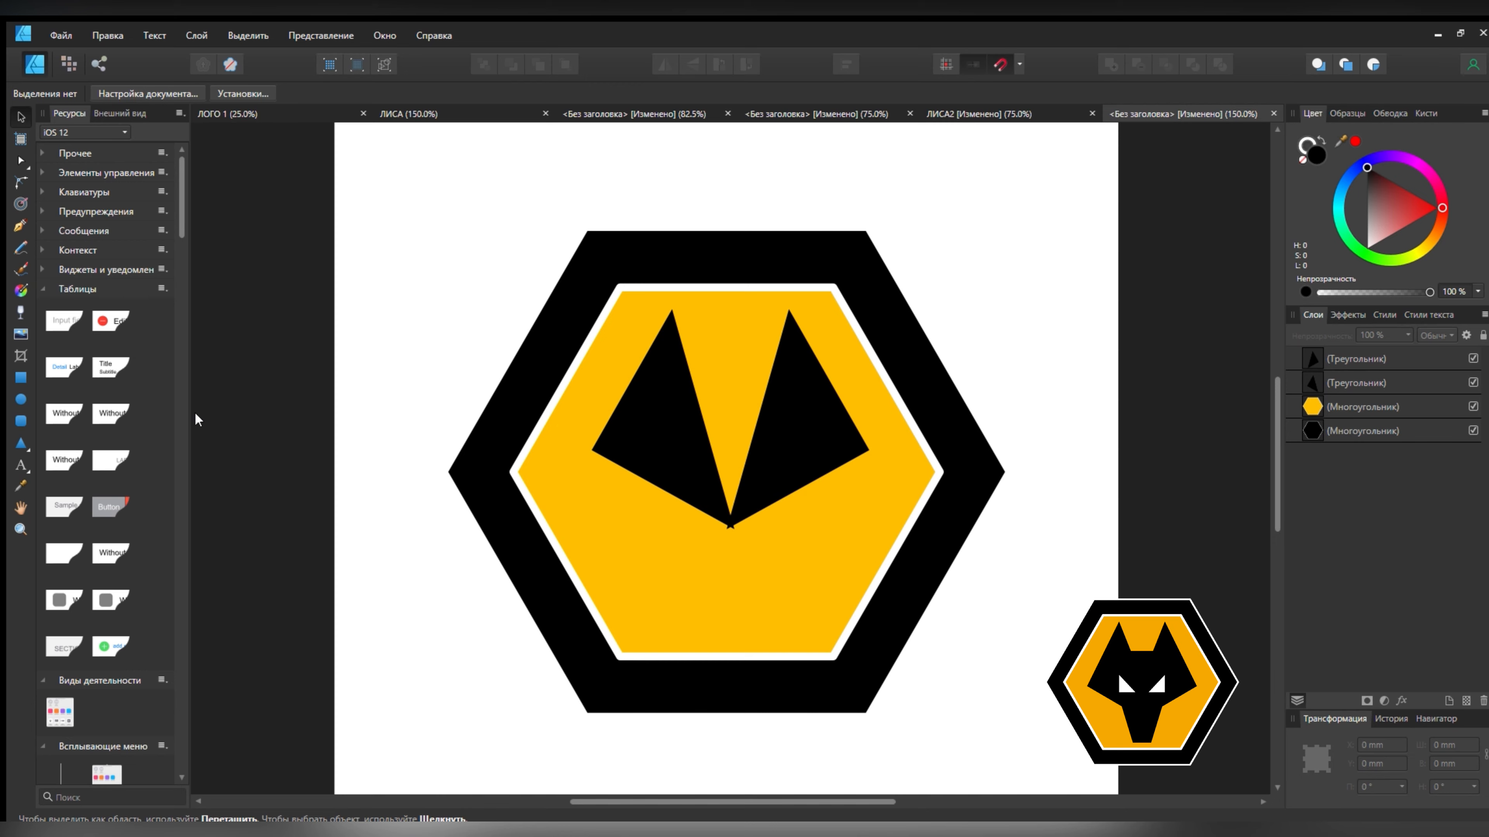
# Draw a black trapezoid about 39.5 by 62.7 mm over the right triangle with points at 33% and 67%, and flip it vertically
pyautogui.click(21, 442)
pyautogui.press('m')
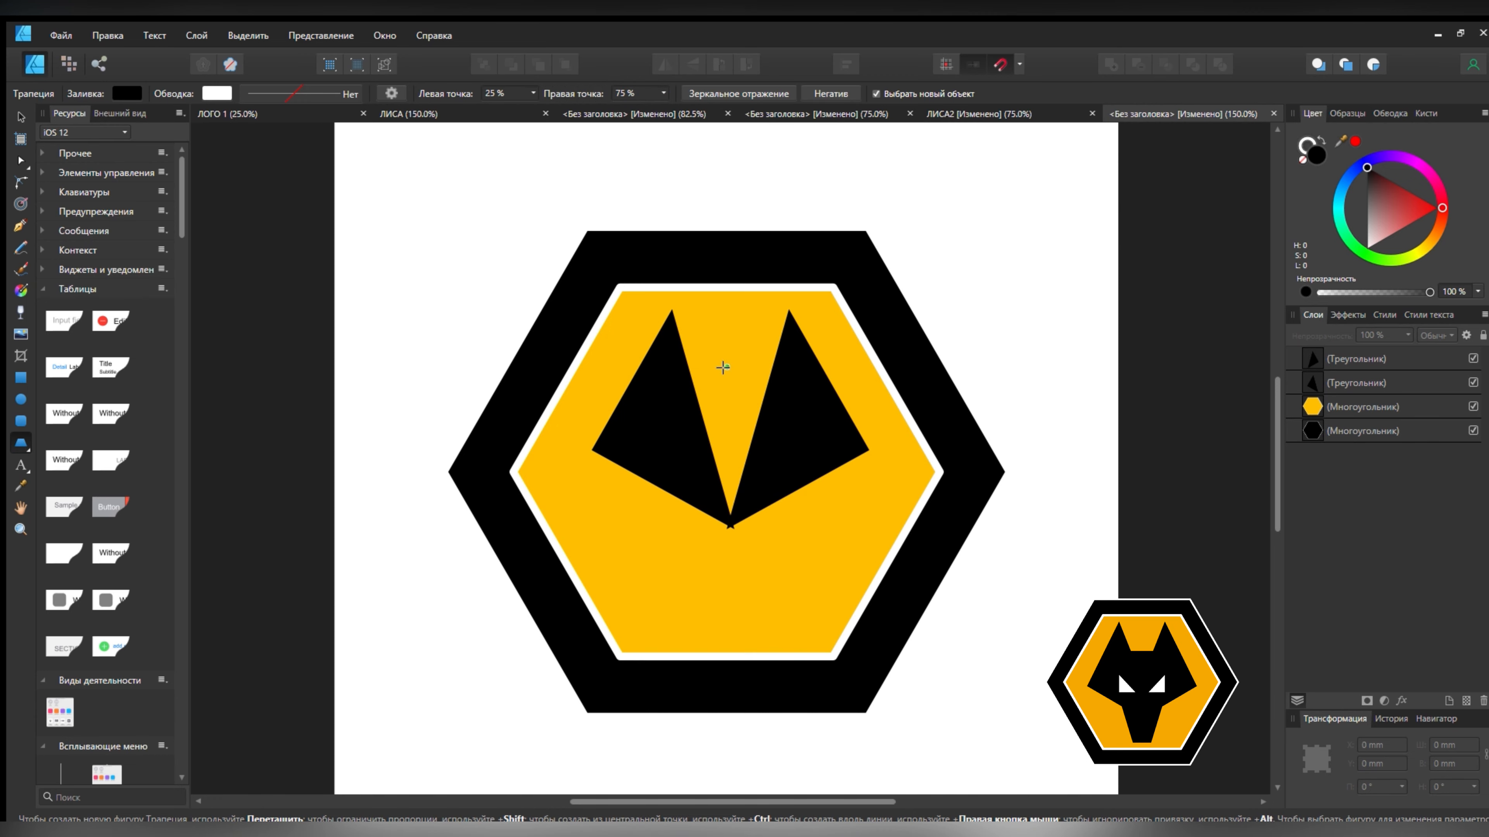
pyautogui.moveTo(707, 365); pyautogui.dragTo(854, 598)
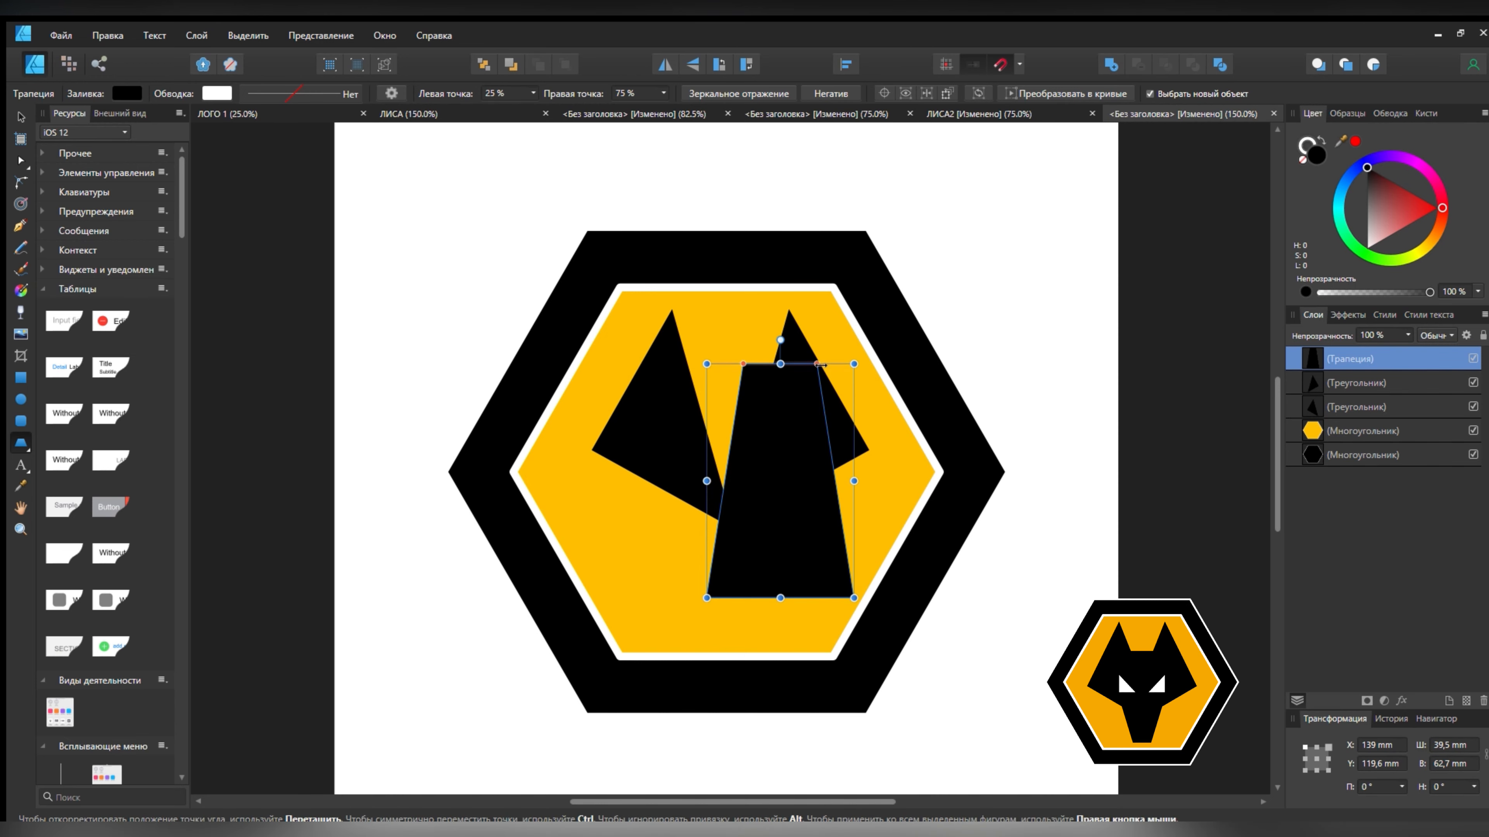
pyautogui.moveTo(815, 364); pyautogui.dragTo(755, 364)
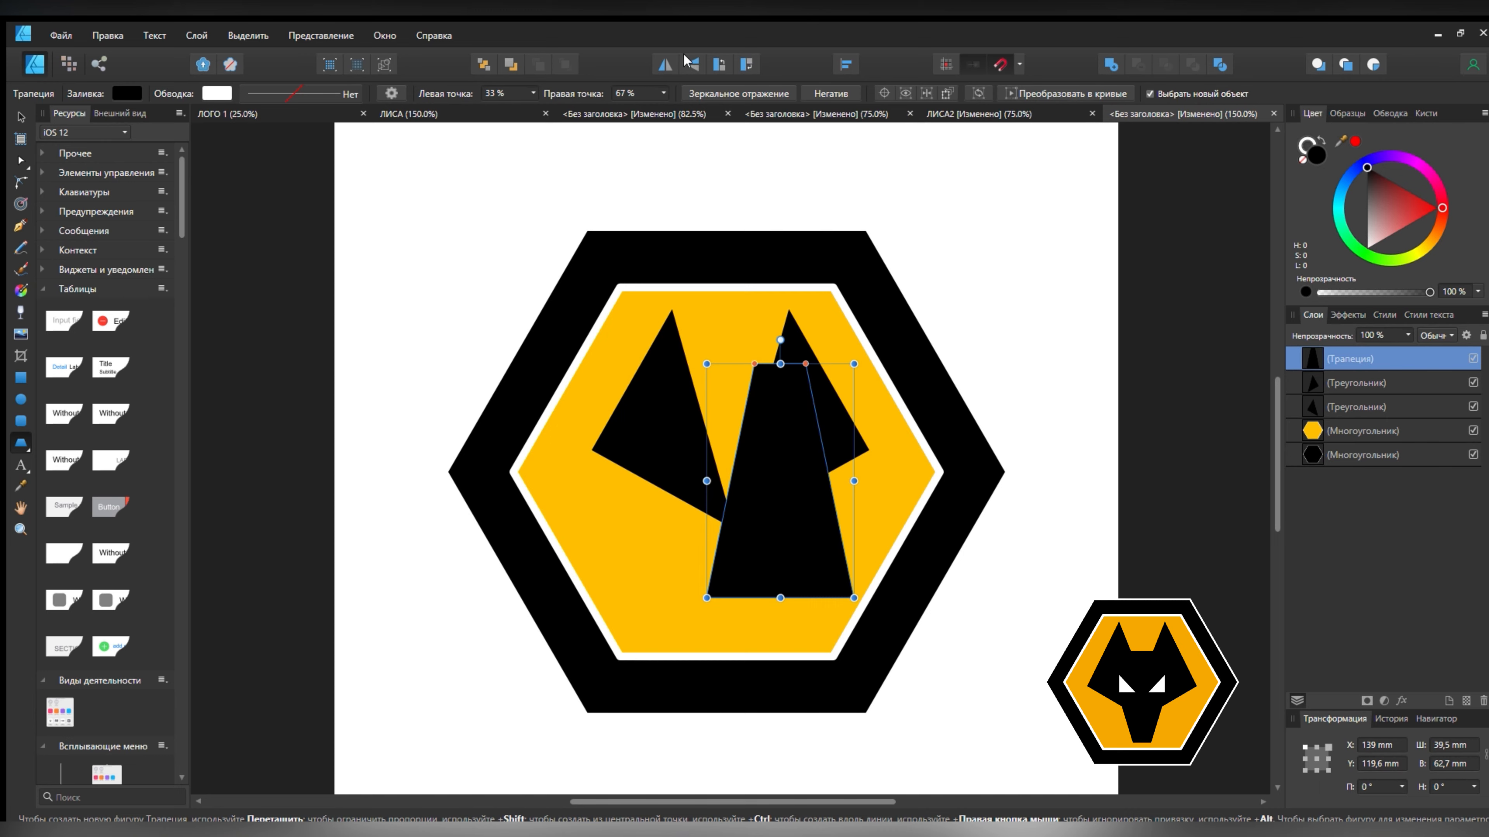
pyautogui.click(692, 64)
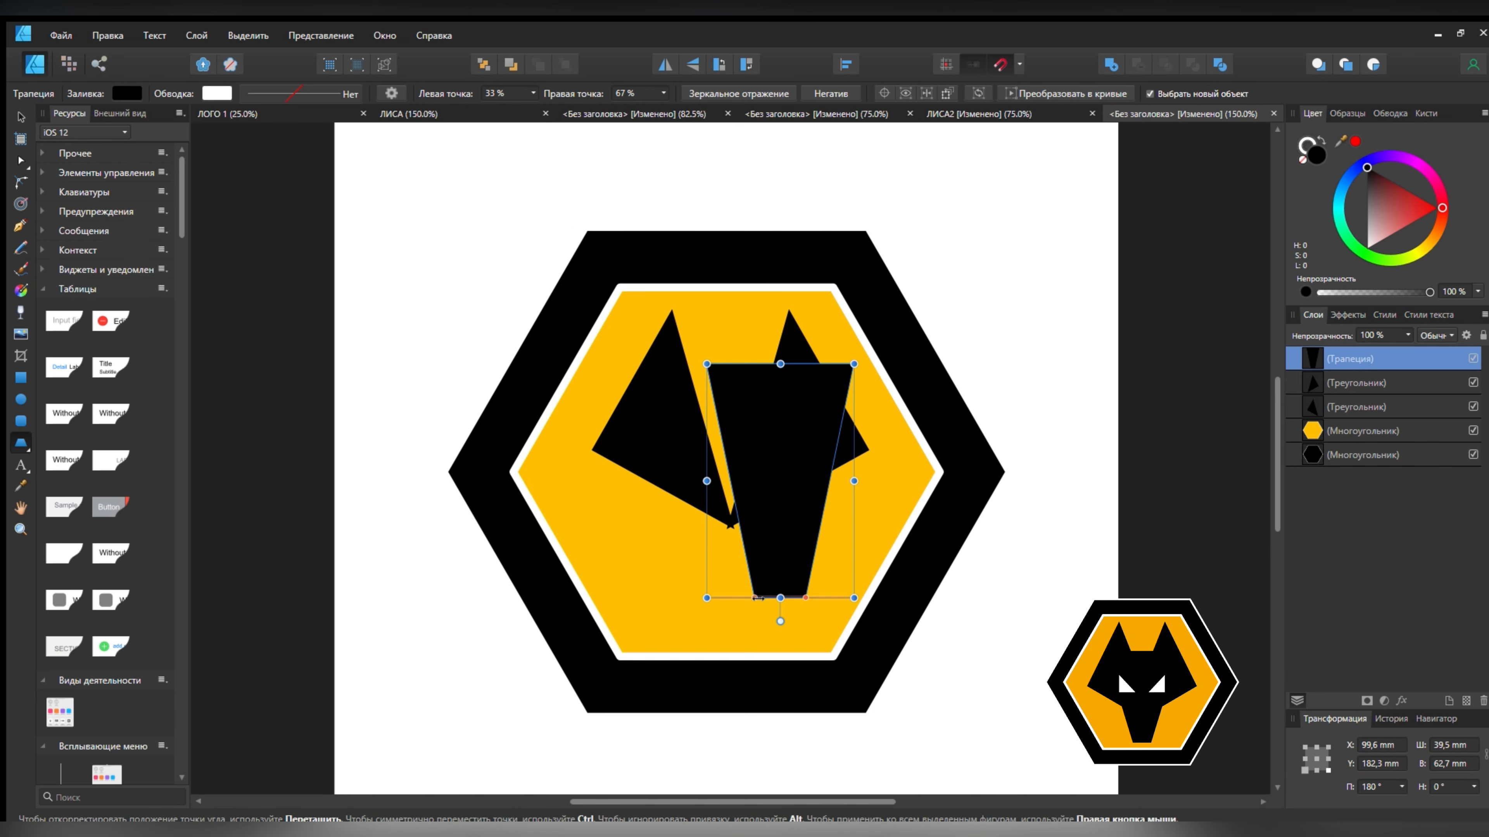
# Shorten the trapezoid to 59 mm high and set its left and right points to 34% and 66%
pyautogui.moveTo(757, 598); pyautogui.dragTo(796, 598)
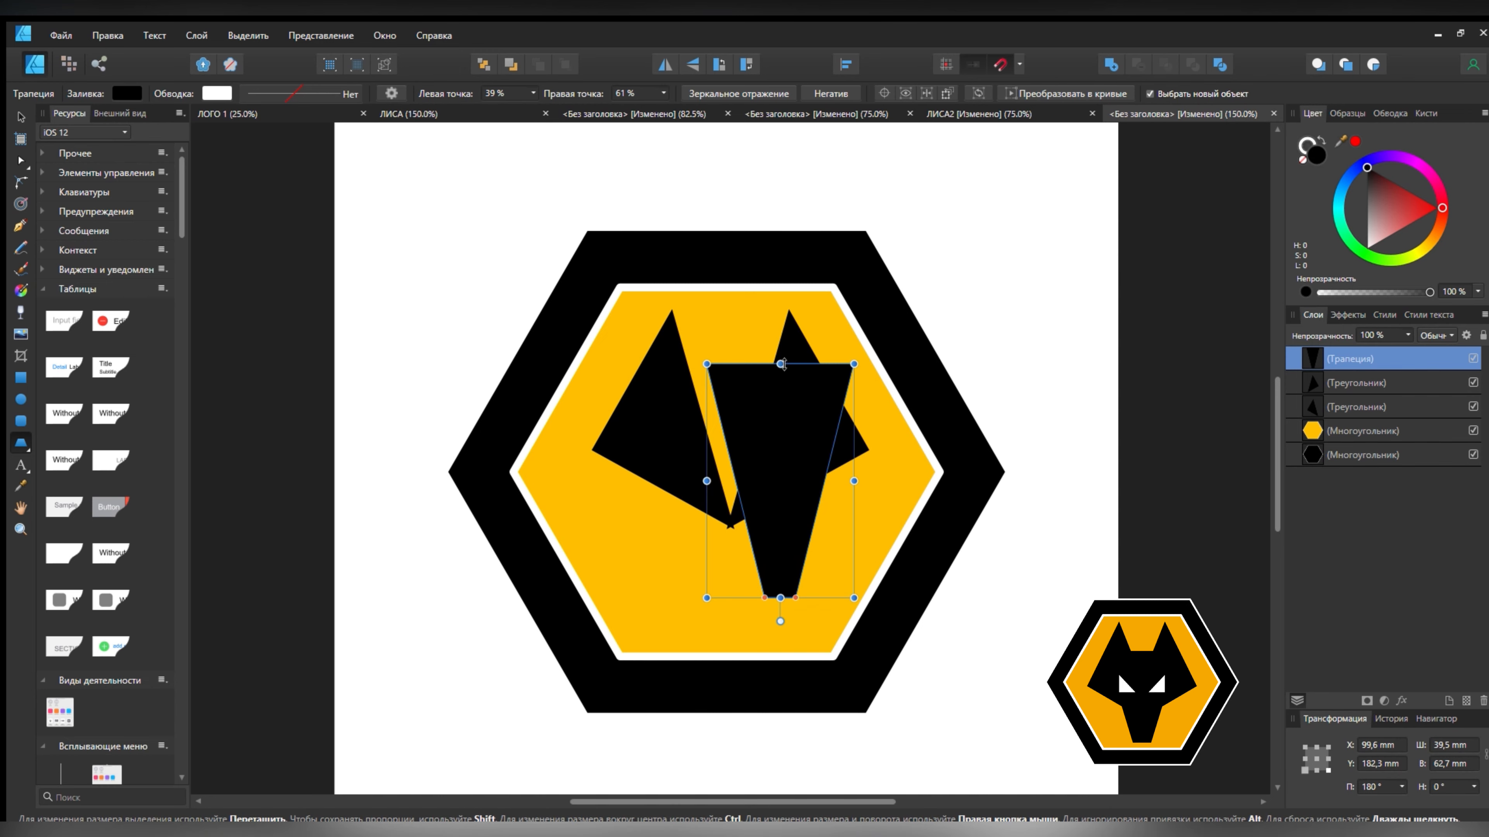
pyautogui.moveTo(780, 364)
pyautogui.mouseDown()
pyautogui.moveTo(780, 395)
pyautogui.moveTo(780, 379)
pyautogui.mouseUp()
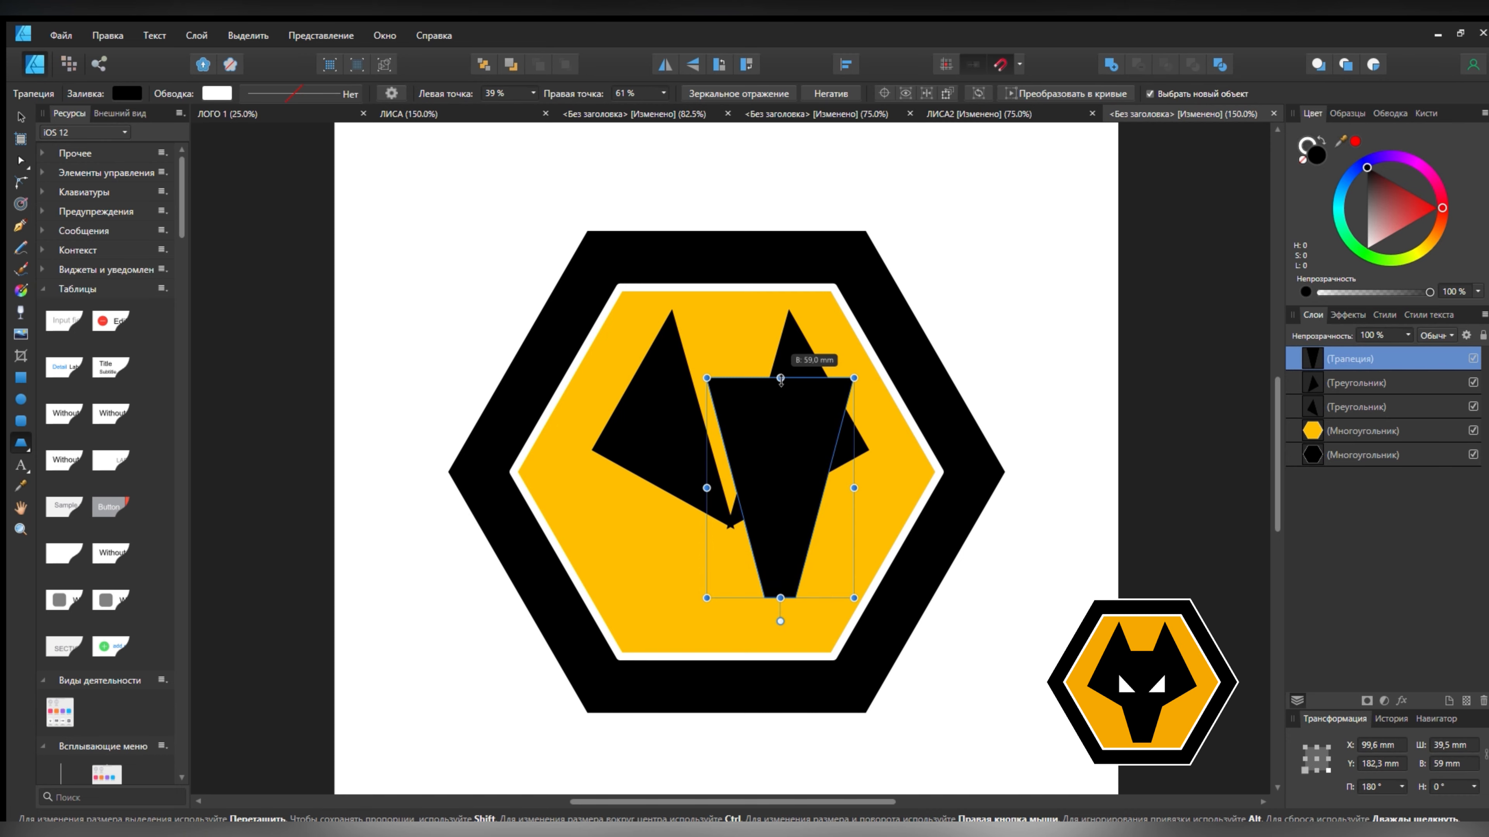
pyautogui.moveTo(765, 597); pyautogui.dragTo(804, 597)
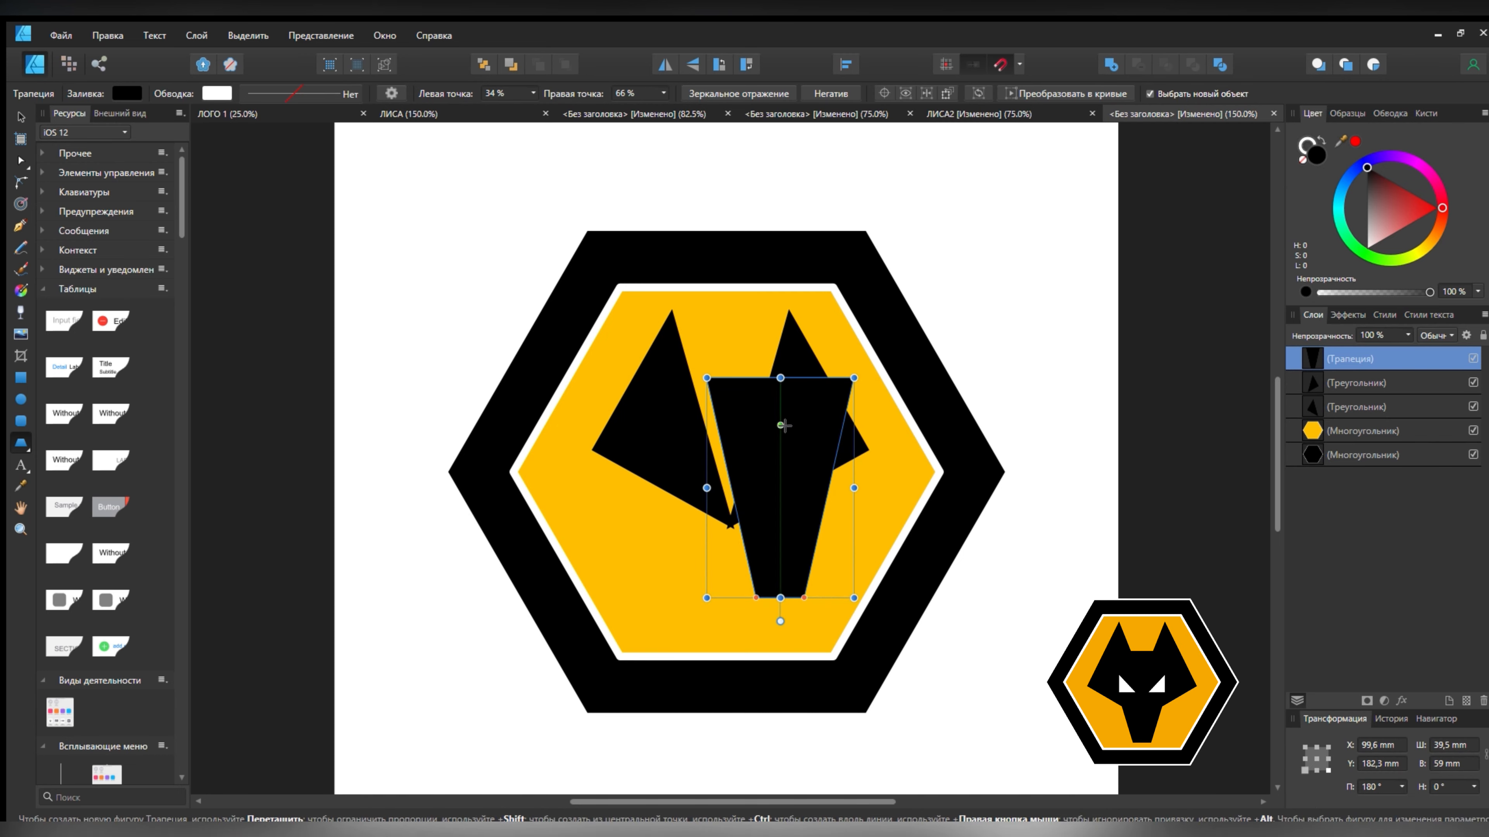
# Move the black trapezoid between the two triangles, centred on the hexagon's vertical axis, with its wide edge bridging the ears
pyautogui.click(19, 118)
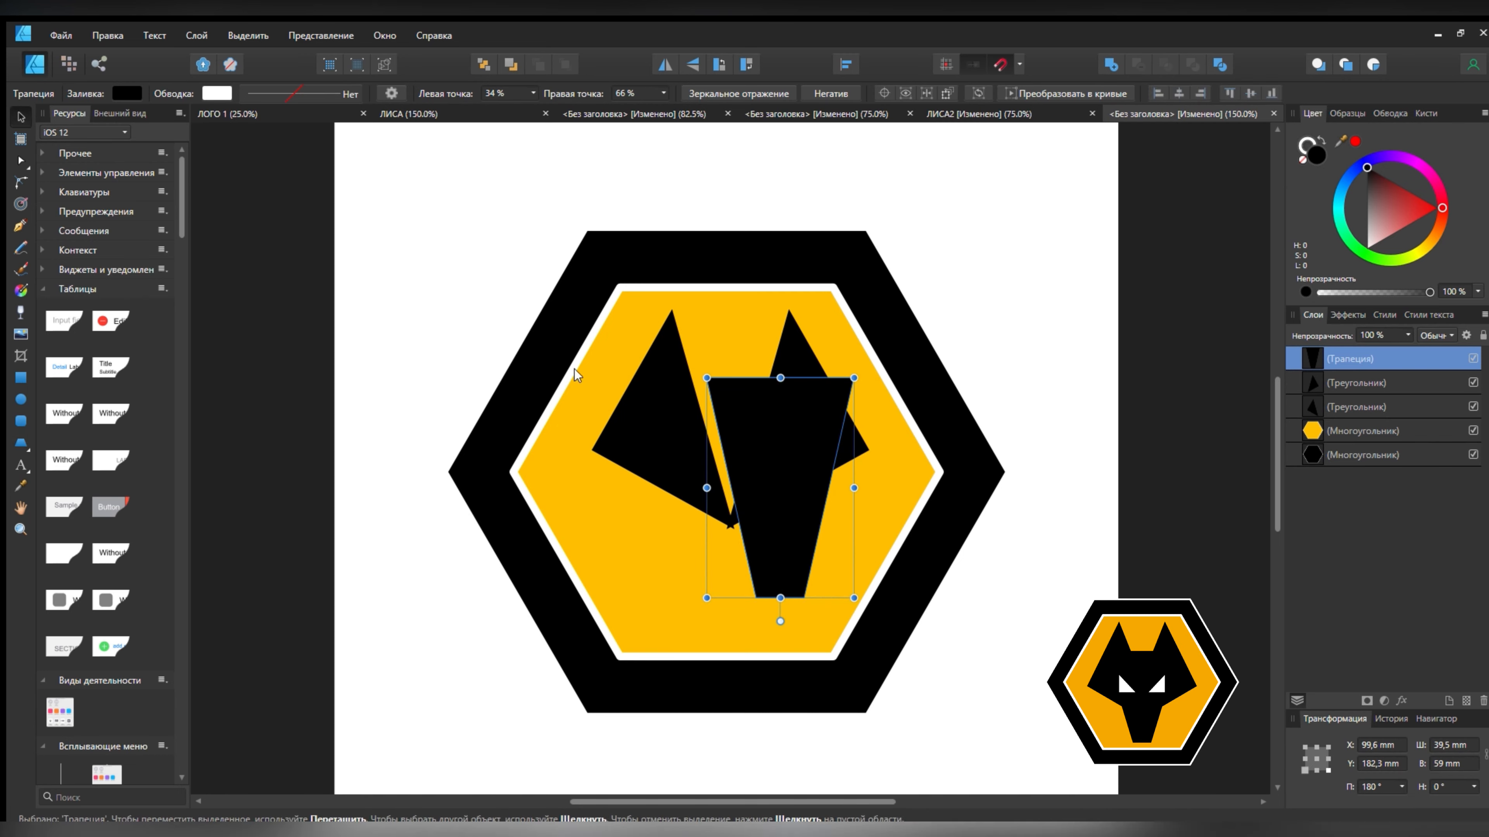
pyautogui.moveTo(780, 441); pyautogui.dragTo(727, 472)
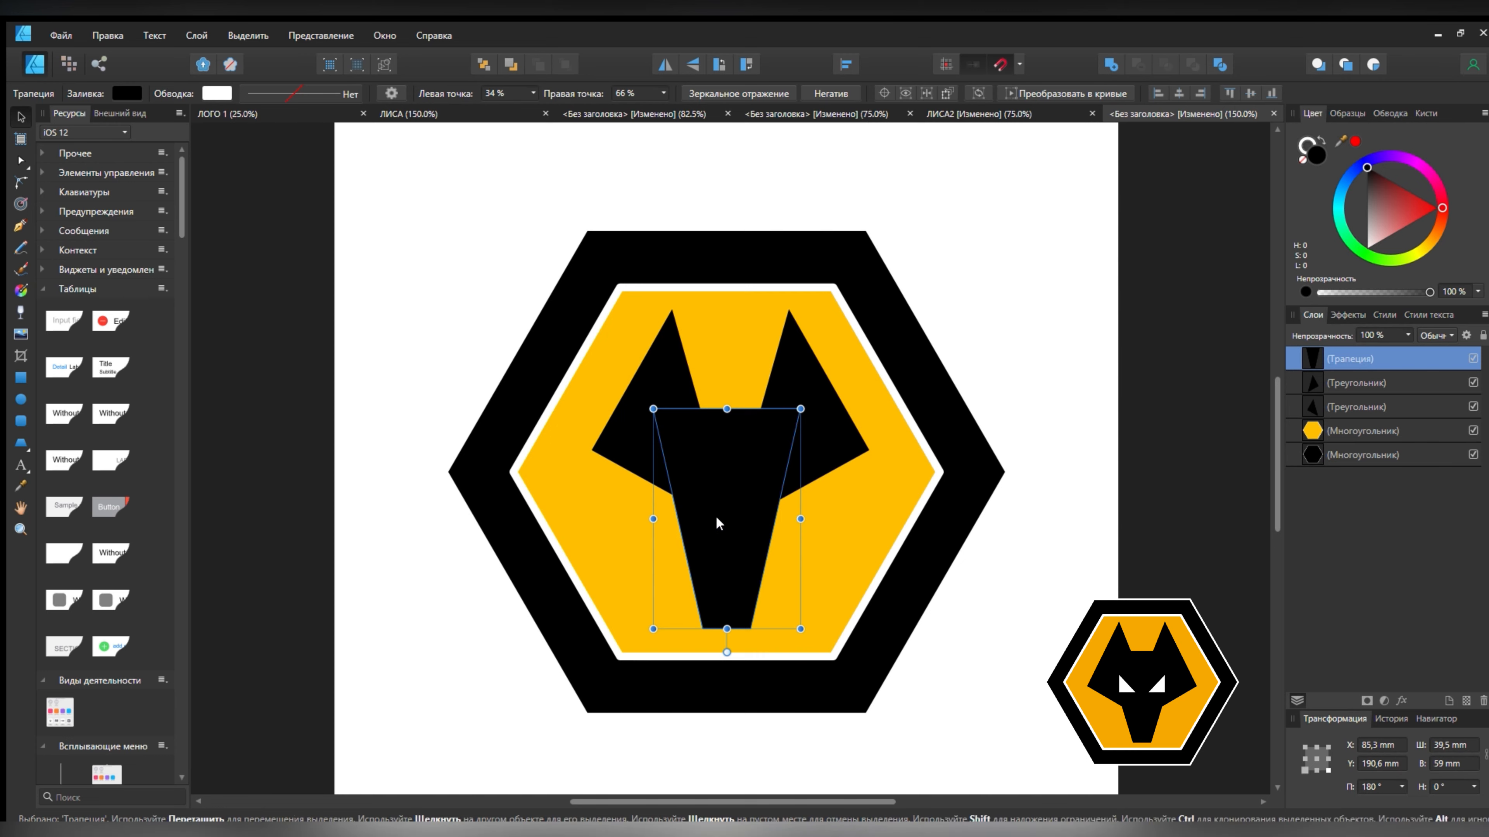
pyautogui.moveTo(719, 510)
pyautogui.mouseDown()
pyautogui.moveTo(720, 522)
pyautogui.moveTo(718, 507)
pyautogui.mouseUp()
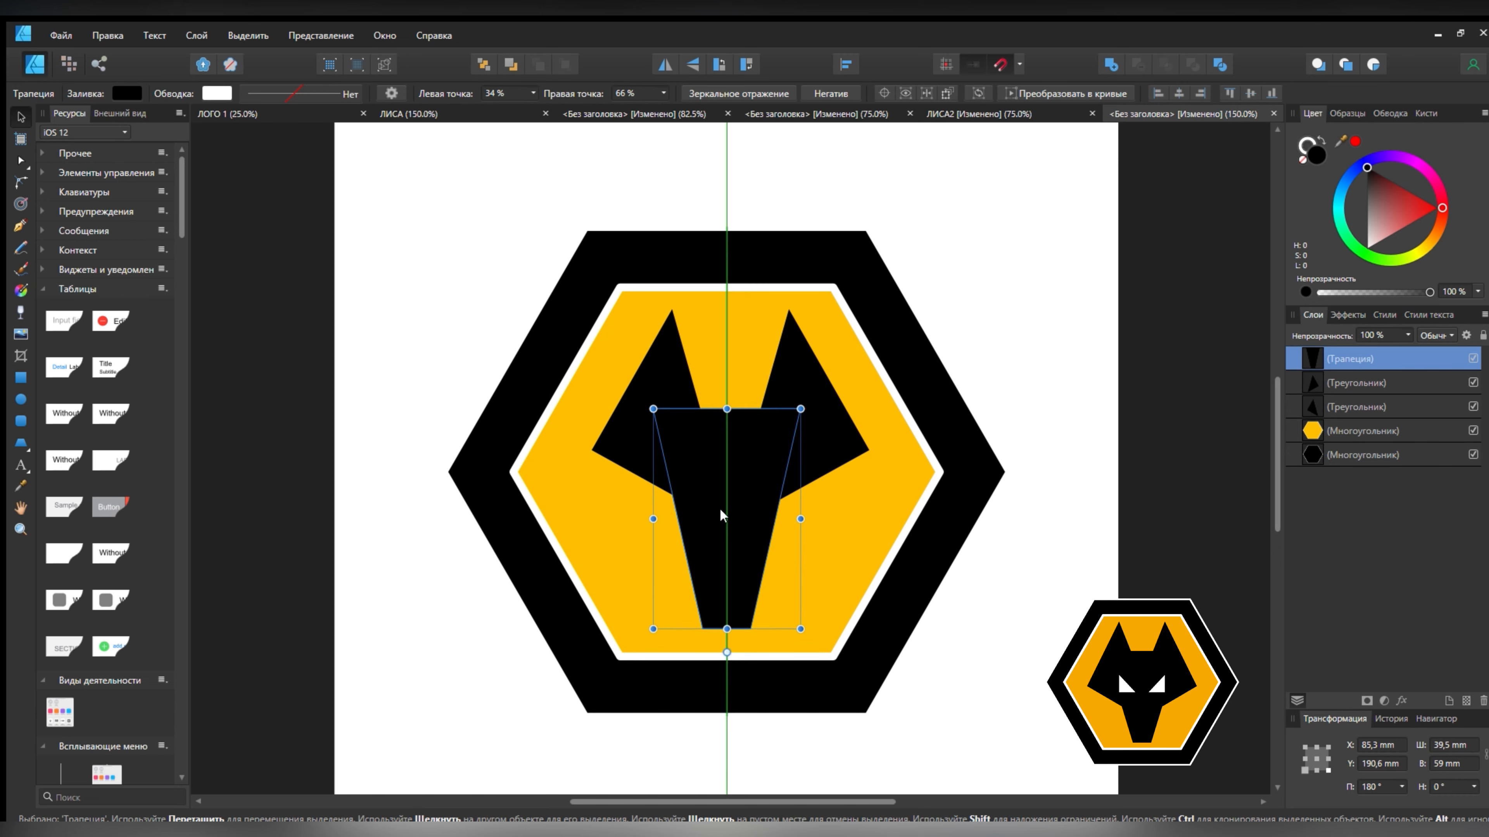
# Stretch both black triangles together downward to about 67.9 mm high, keeping the ear tips in place
pyautogui.click(632, 404)
pyautogui.keyDown('ctrl'); pyautogui.click(1381, 371); pyautogui.keyUp('ctrl')
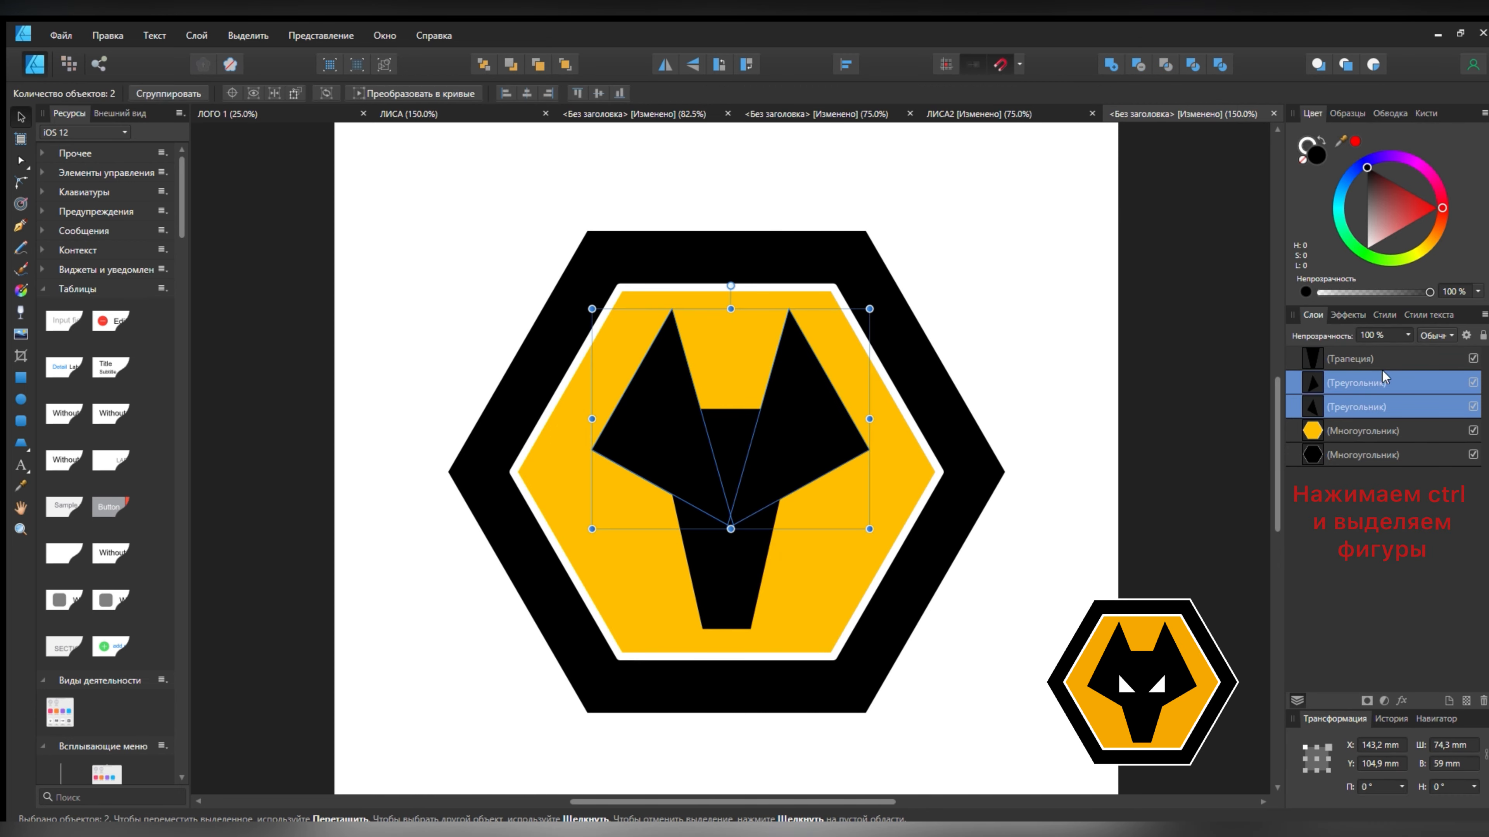
pyautogui.moveTo(731, 530); pyautogui.dragTo(731, 563)
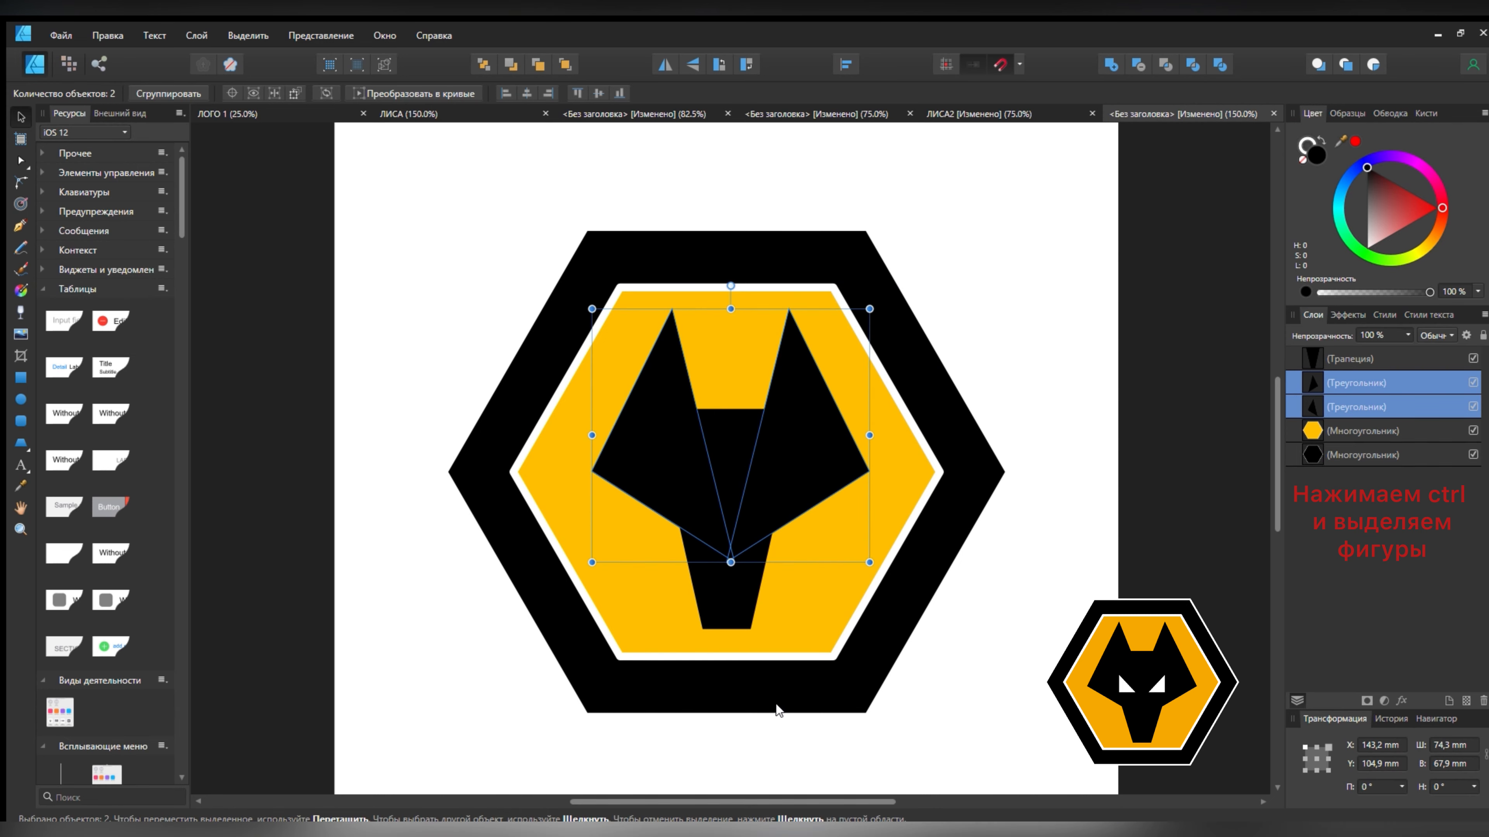
pyautogui.click(651, 605)
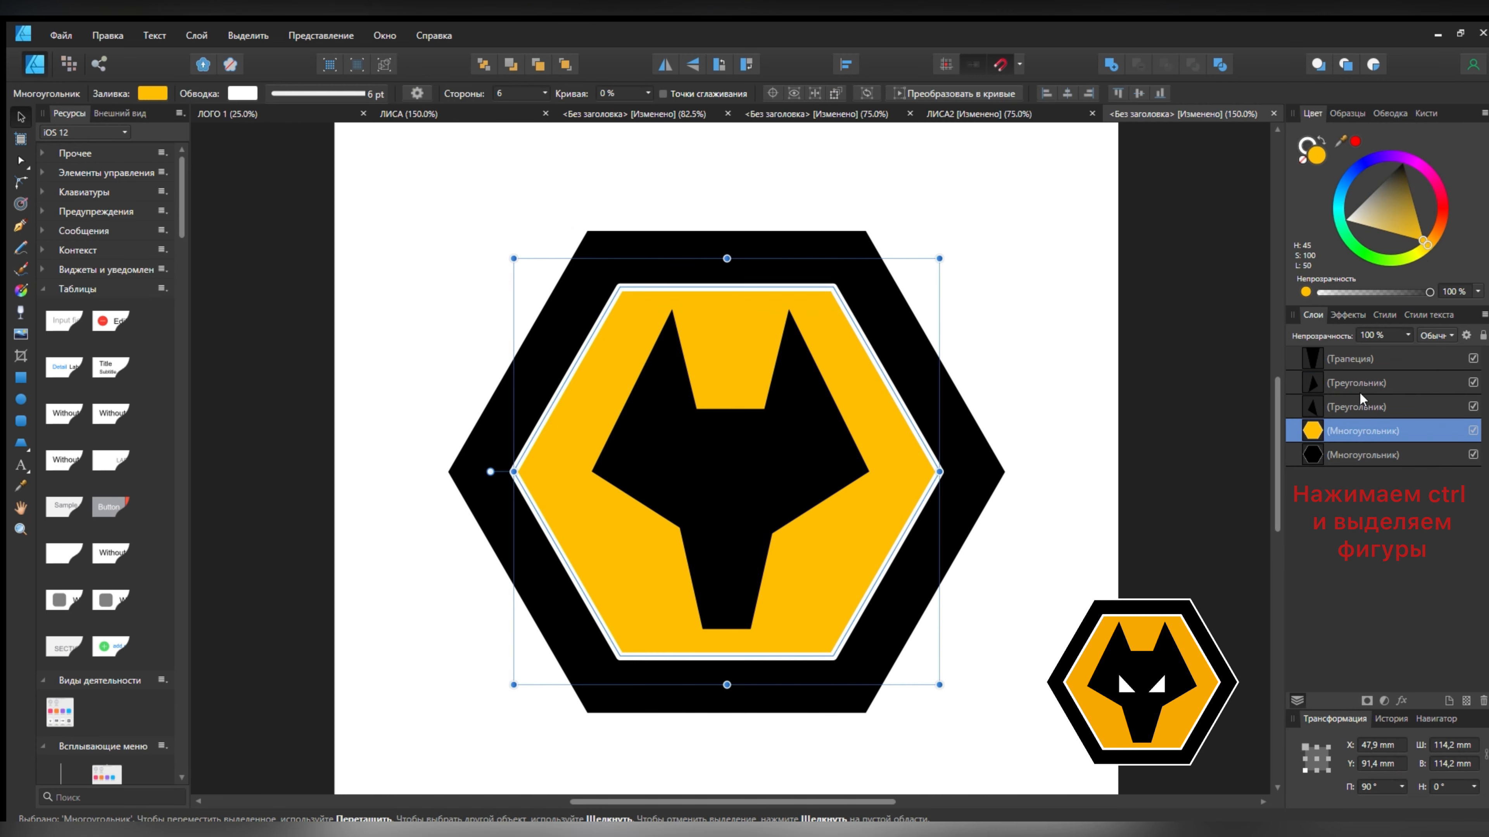
# Group the two black triangles and the trapezoid into one wolf head object
pyautogui.click(1359, 405)
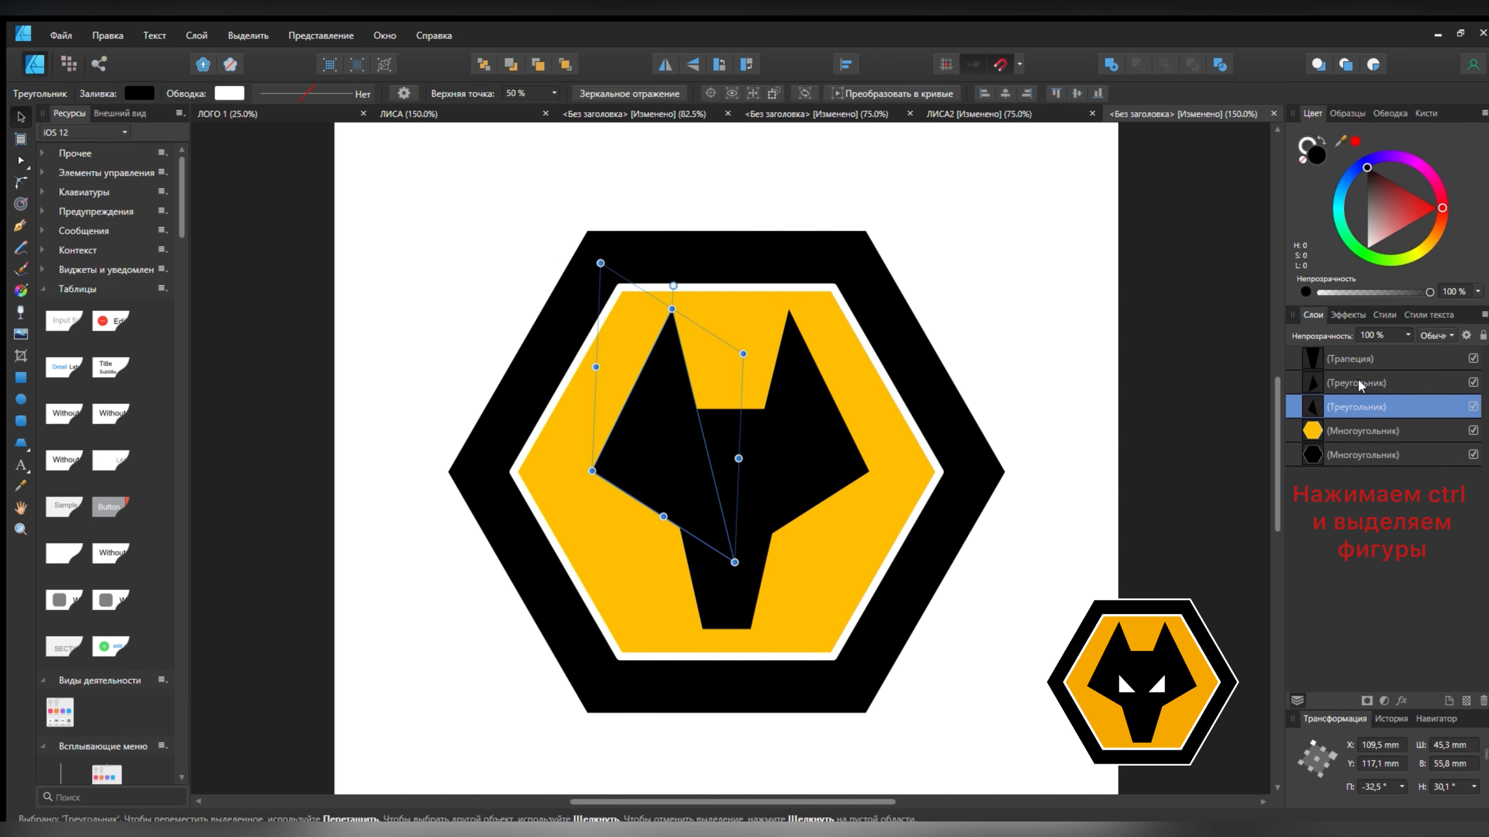
pyautogui.keyDown('ctrl'); pyautogui.click(1357, 375); pyautogui.keyUp('ctrl')
pyautogui.keyDown('ctrl'); pyautogui.click(1359, 356); pyautogui.keyUp('ctrl')
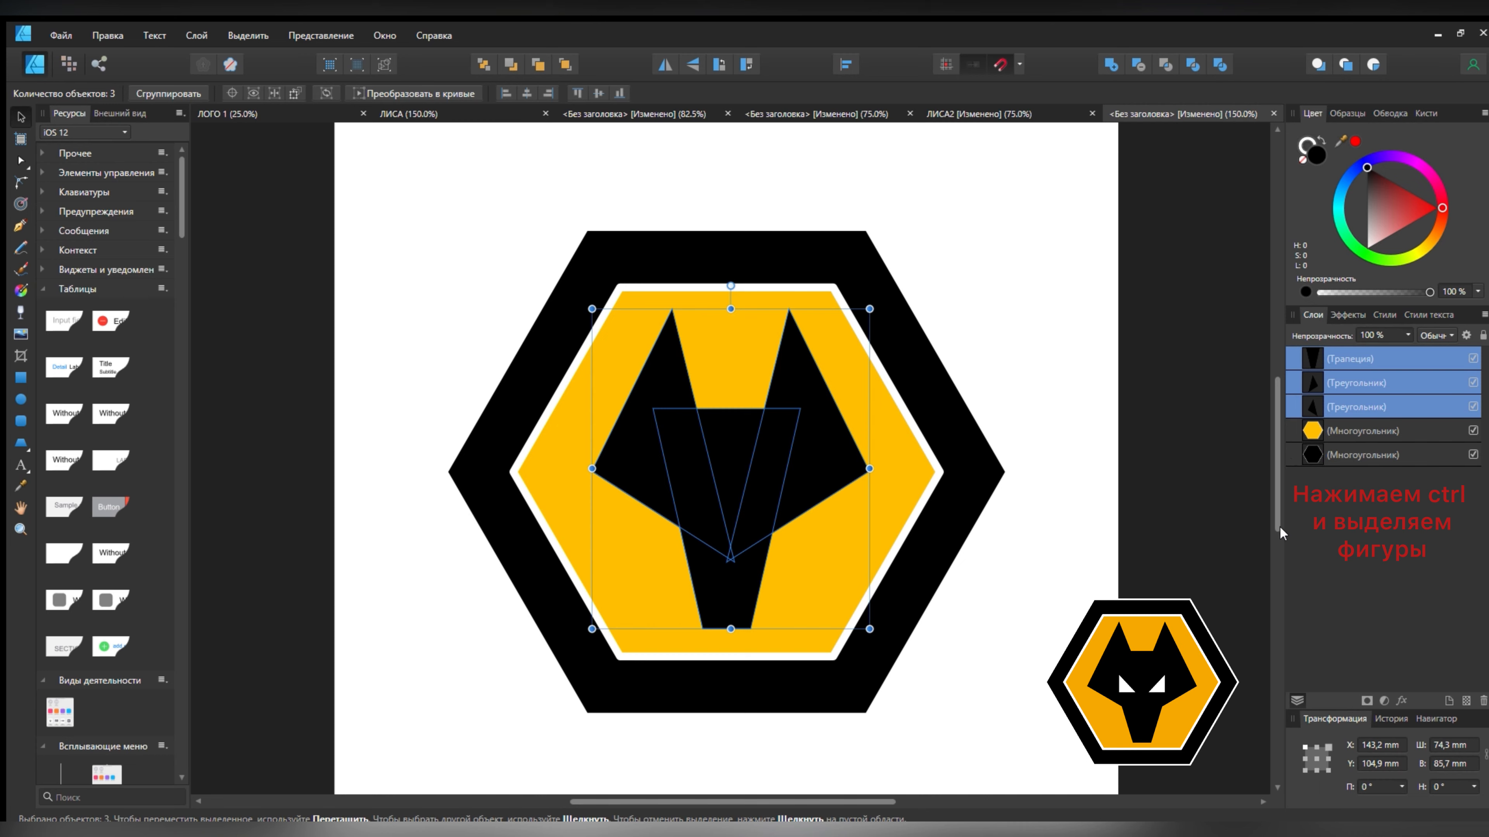
pyautogui.hotkey('ctrl', 'g')
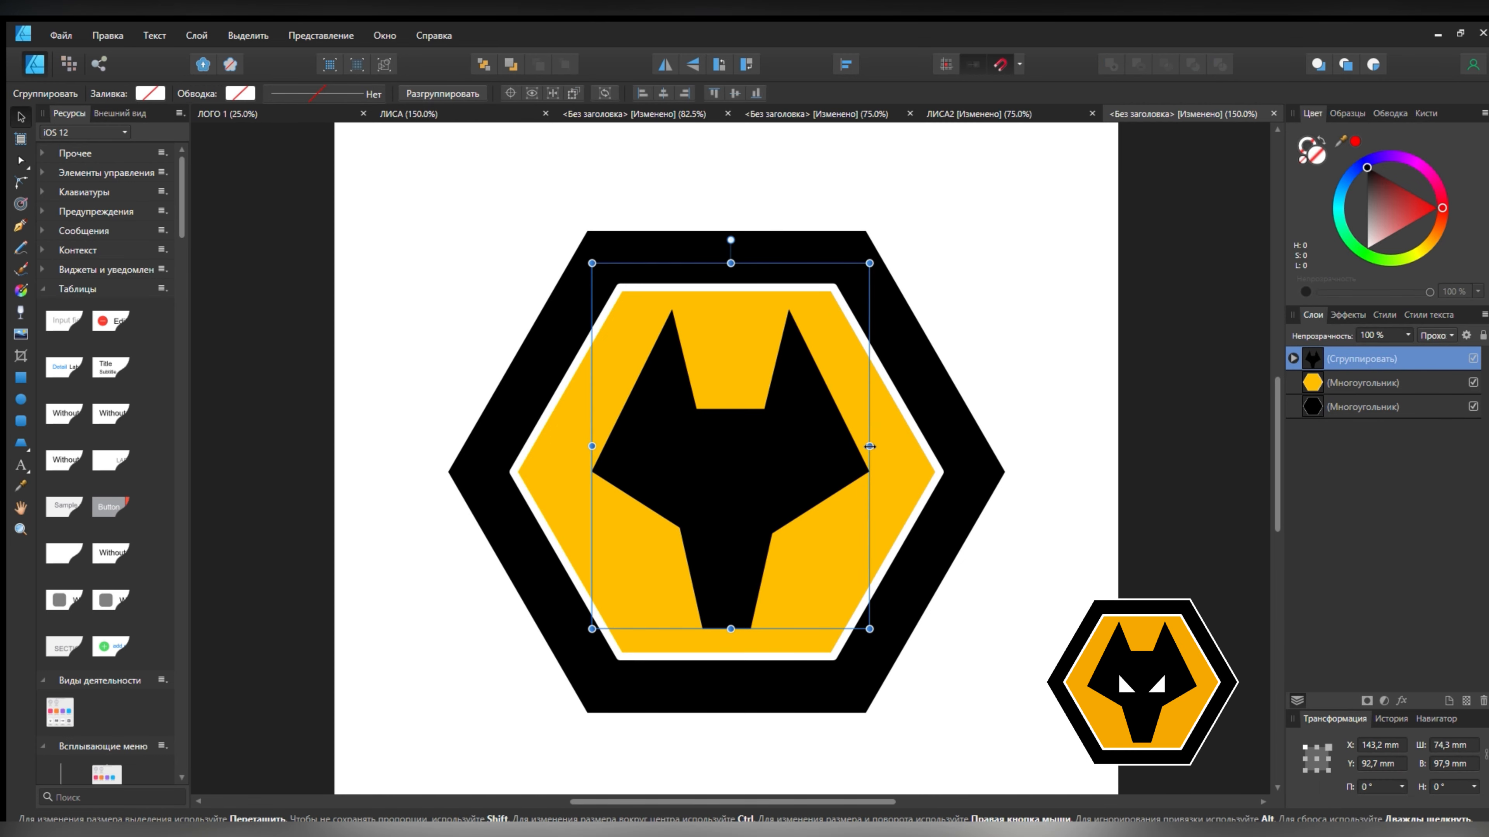
# Widen the wolf head group to about 80.1 mm and centre it inside the orange hexagon
pyautogui.moveTo(870, 447); pyautogui.dragTo(891, 447)
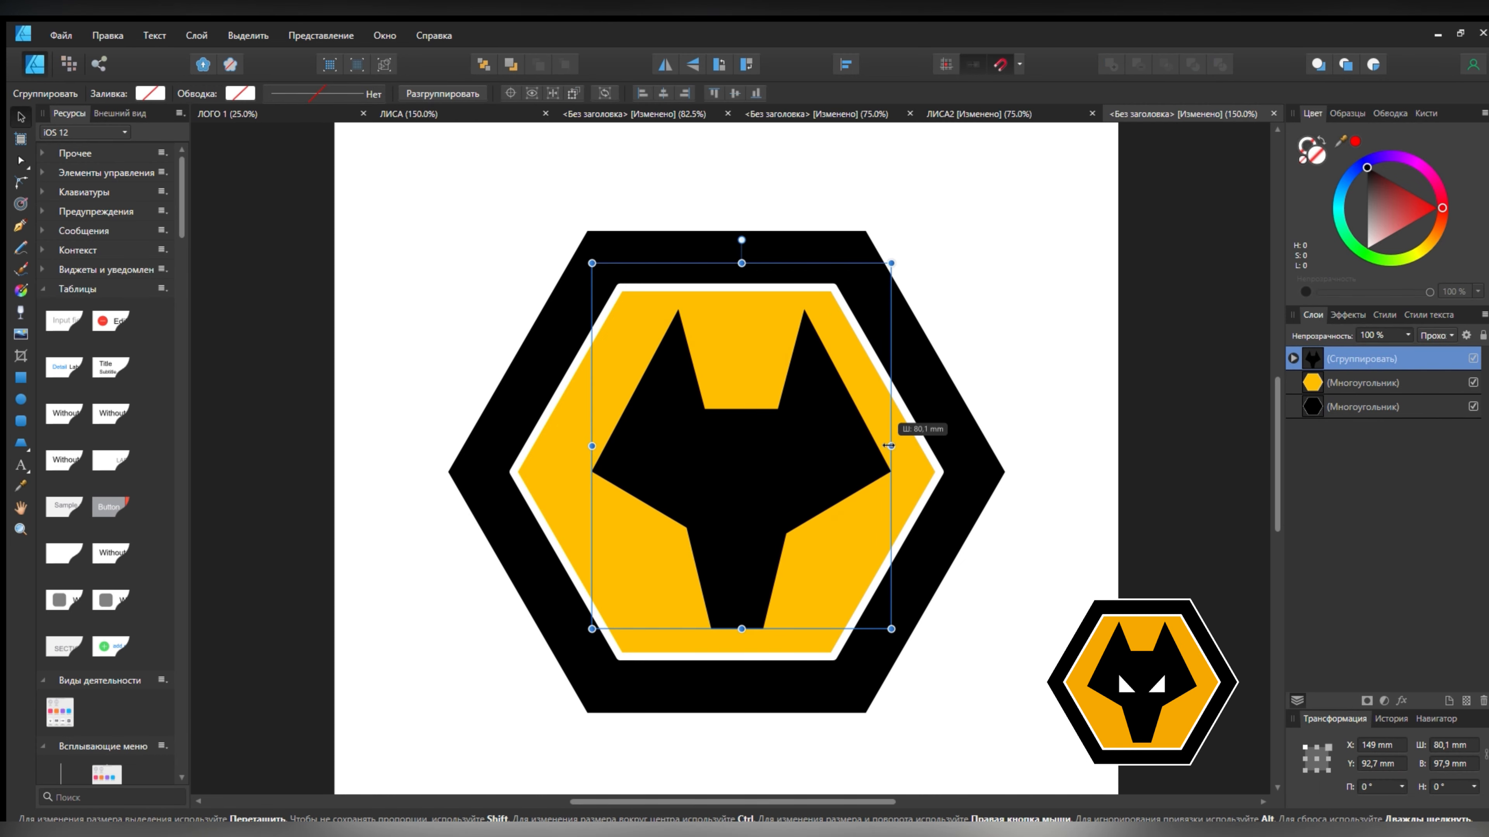
pyautogui.moveTo(756, 460); pyautogui.dragTo(743, 460)
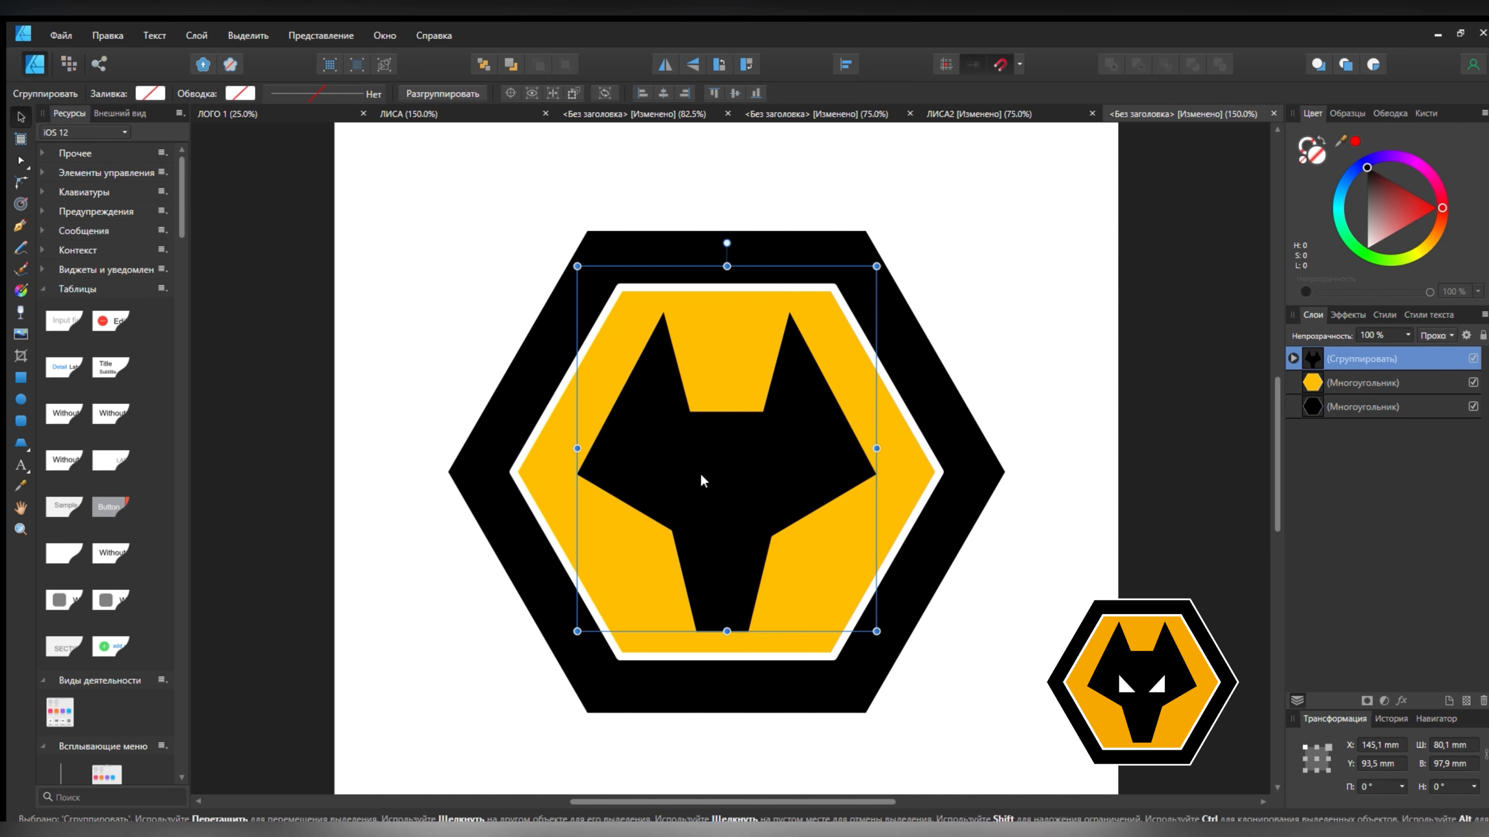
# Draw a white right triangle about 14.9 by 14.9 mm and place it on the wolf head as the left eye
pyautogui.click(20, 443)
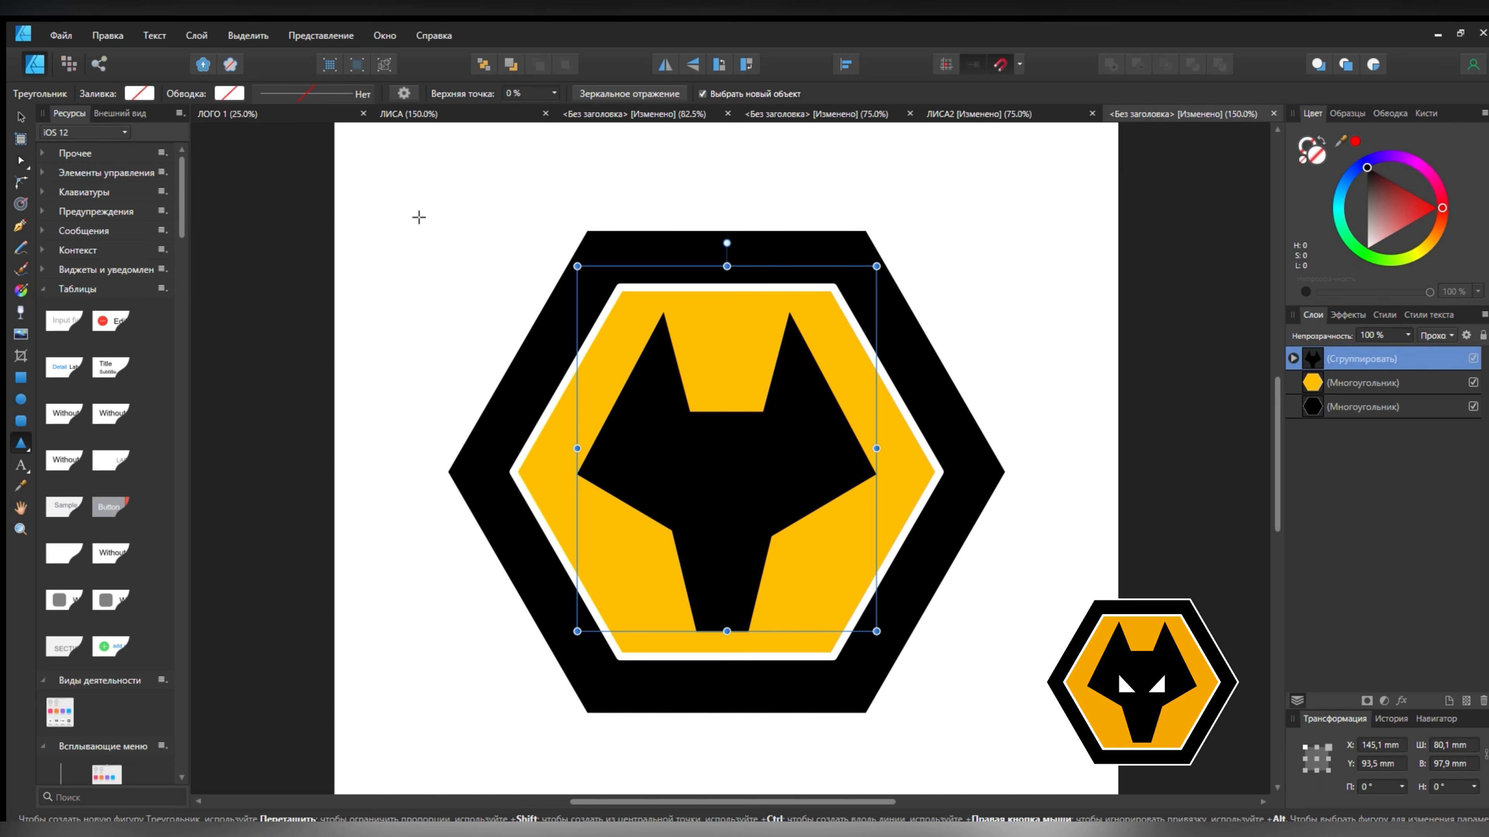
pyautogui.moveTo(431, 215); pyautogui.dragTo(484, 264)
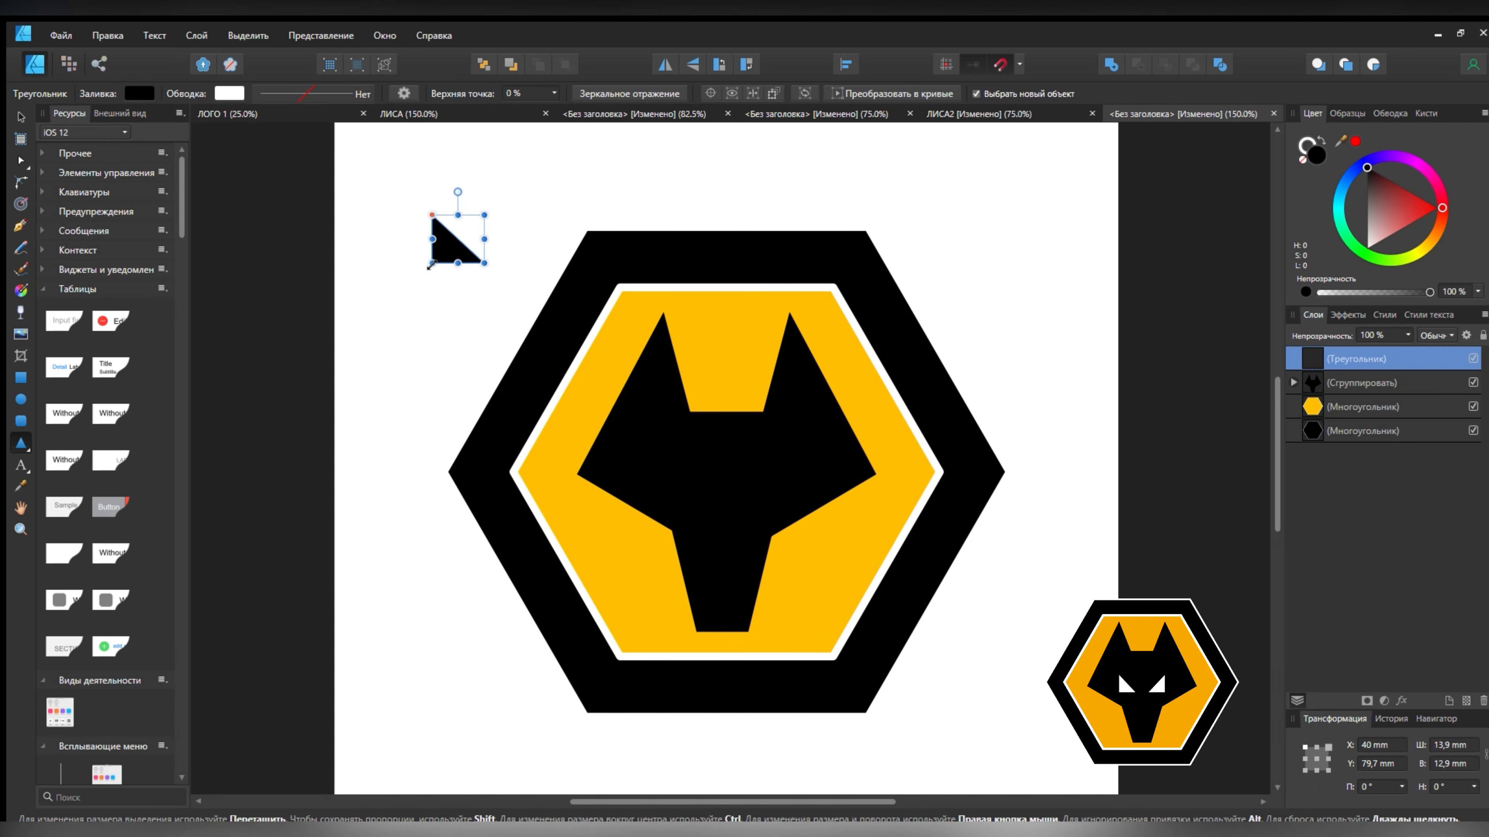
pyautogui.press('Delete')
pyautogui.moveTo(413, 238); pyautogui.dragTo(463, 301)
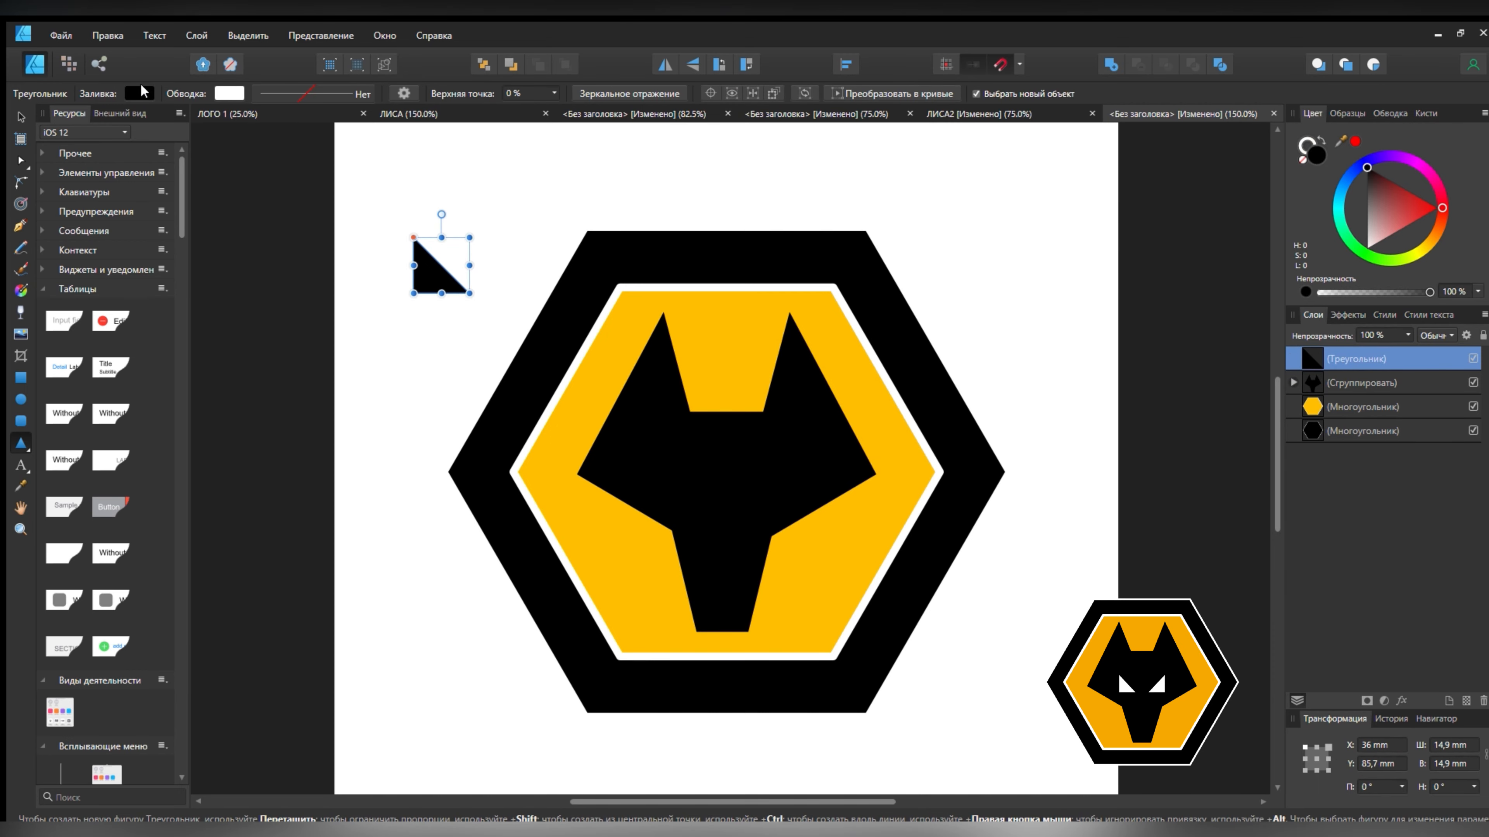
pyautogui.moveTo(228, 96); pyautogui.dragTo(469, 301)
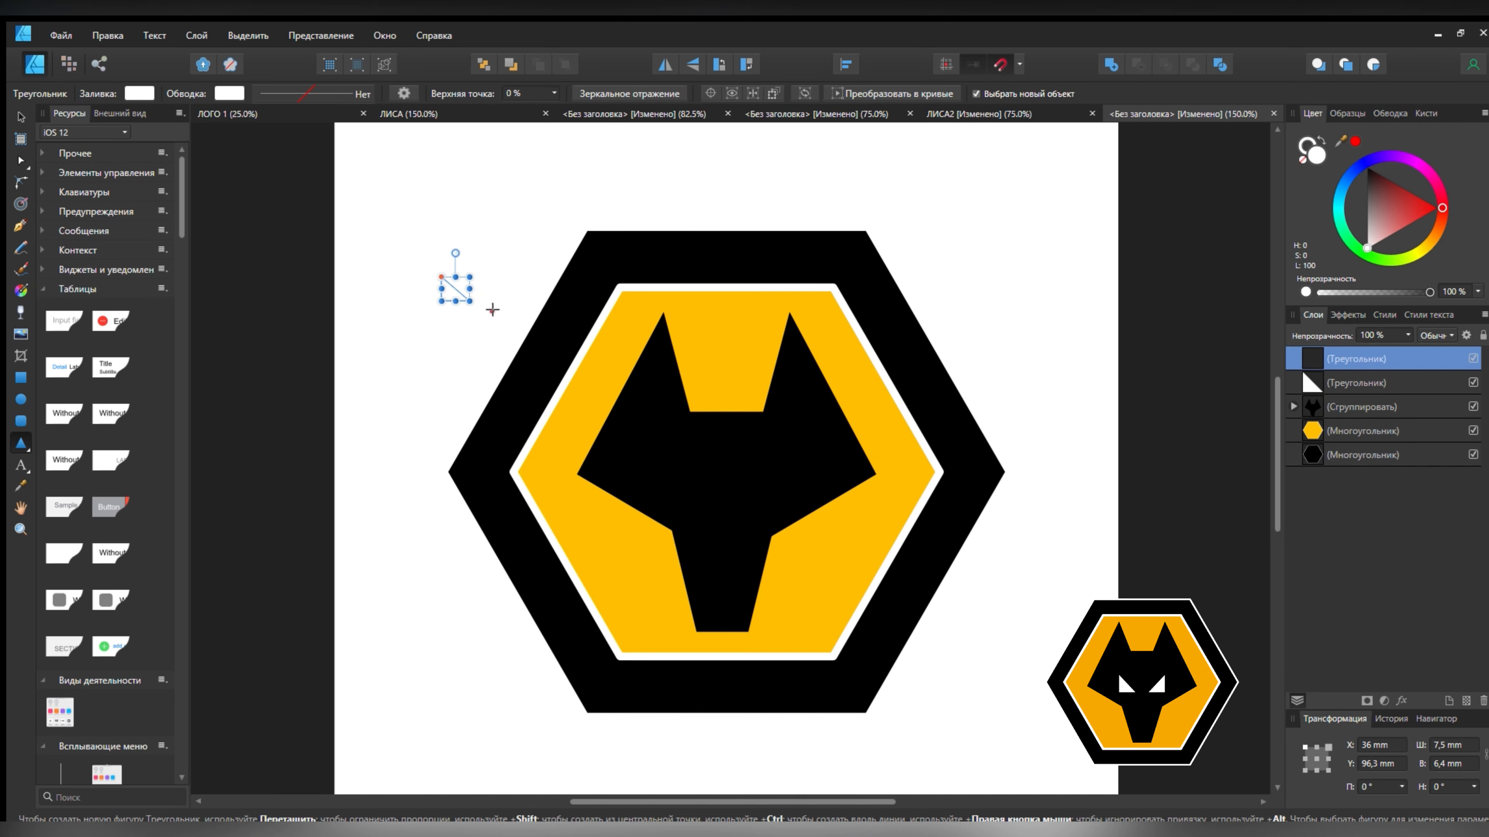
pyautogui.hotkey('ctrl', 'z')
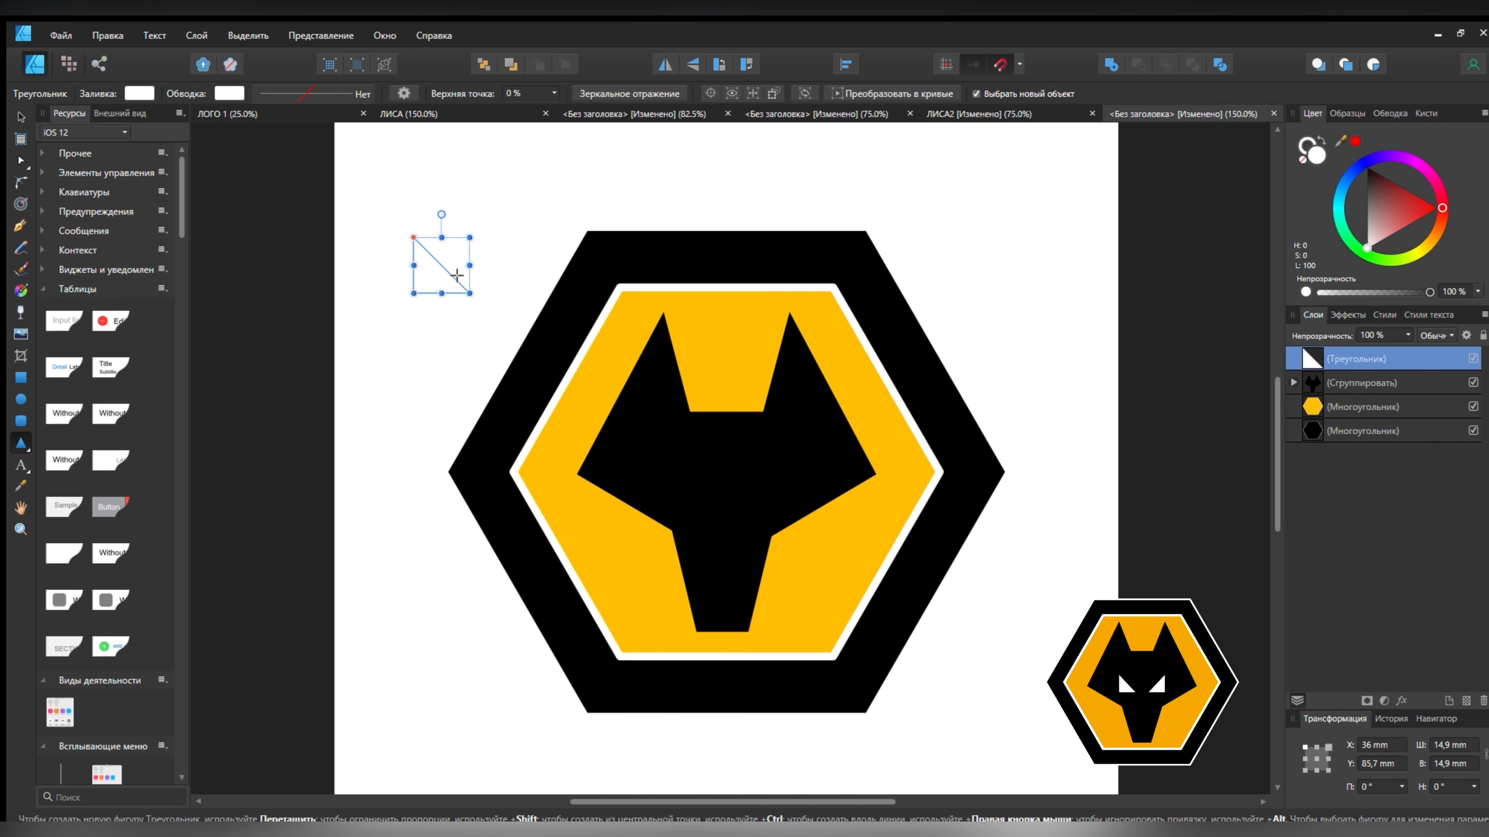
pyautogui.click(19, 119)
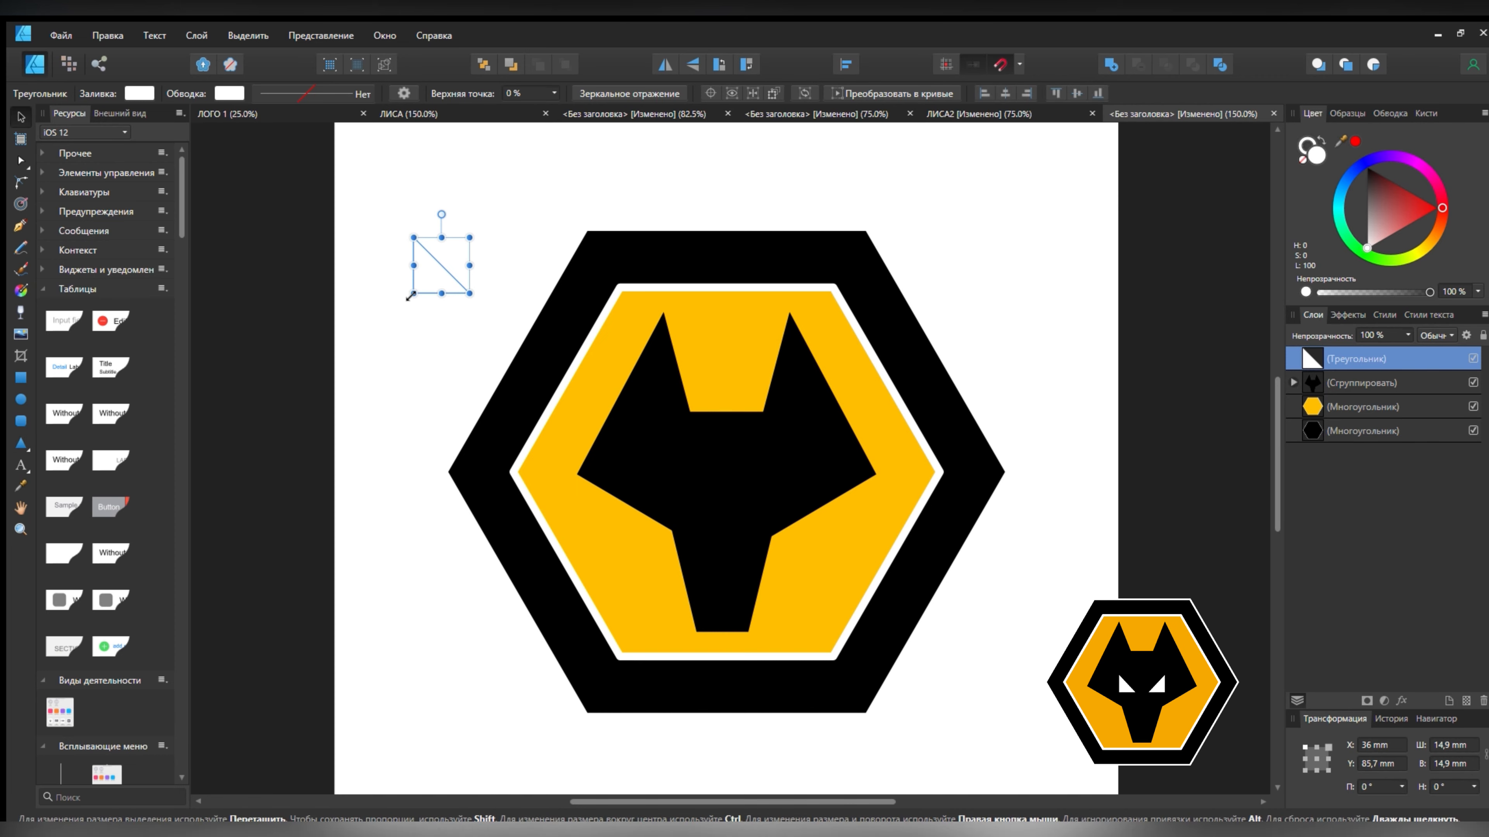
pyautogui.moveTo(431, 274); pyautogui.dragTo(671, 485)
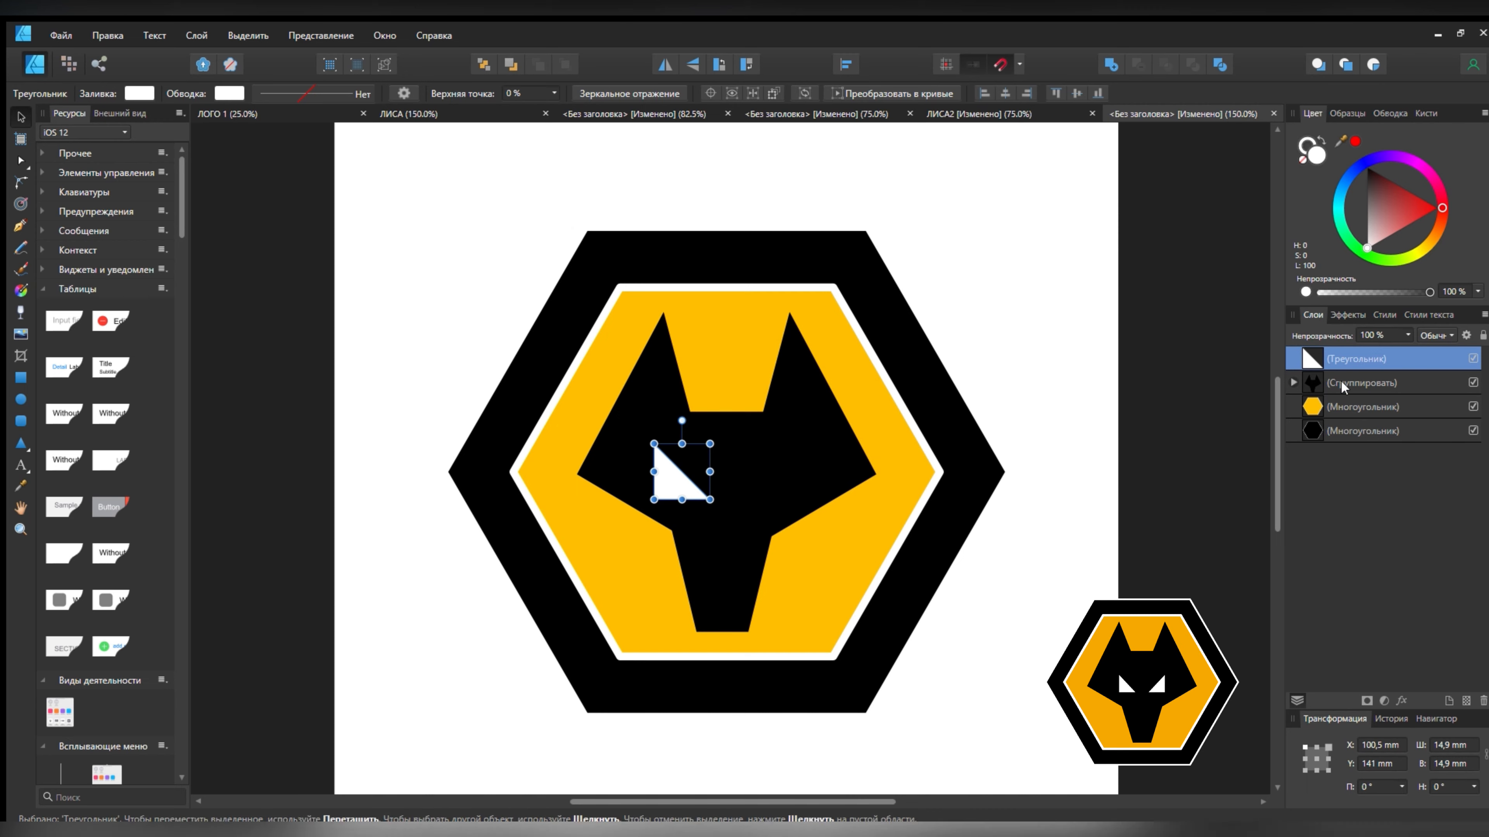
# Duplicate the left eye triangle, flip the copy horizontally, and place it level on the other side of the head as the right eye
pyautogui.hotkey('ctrl', 'j')
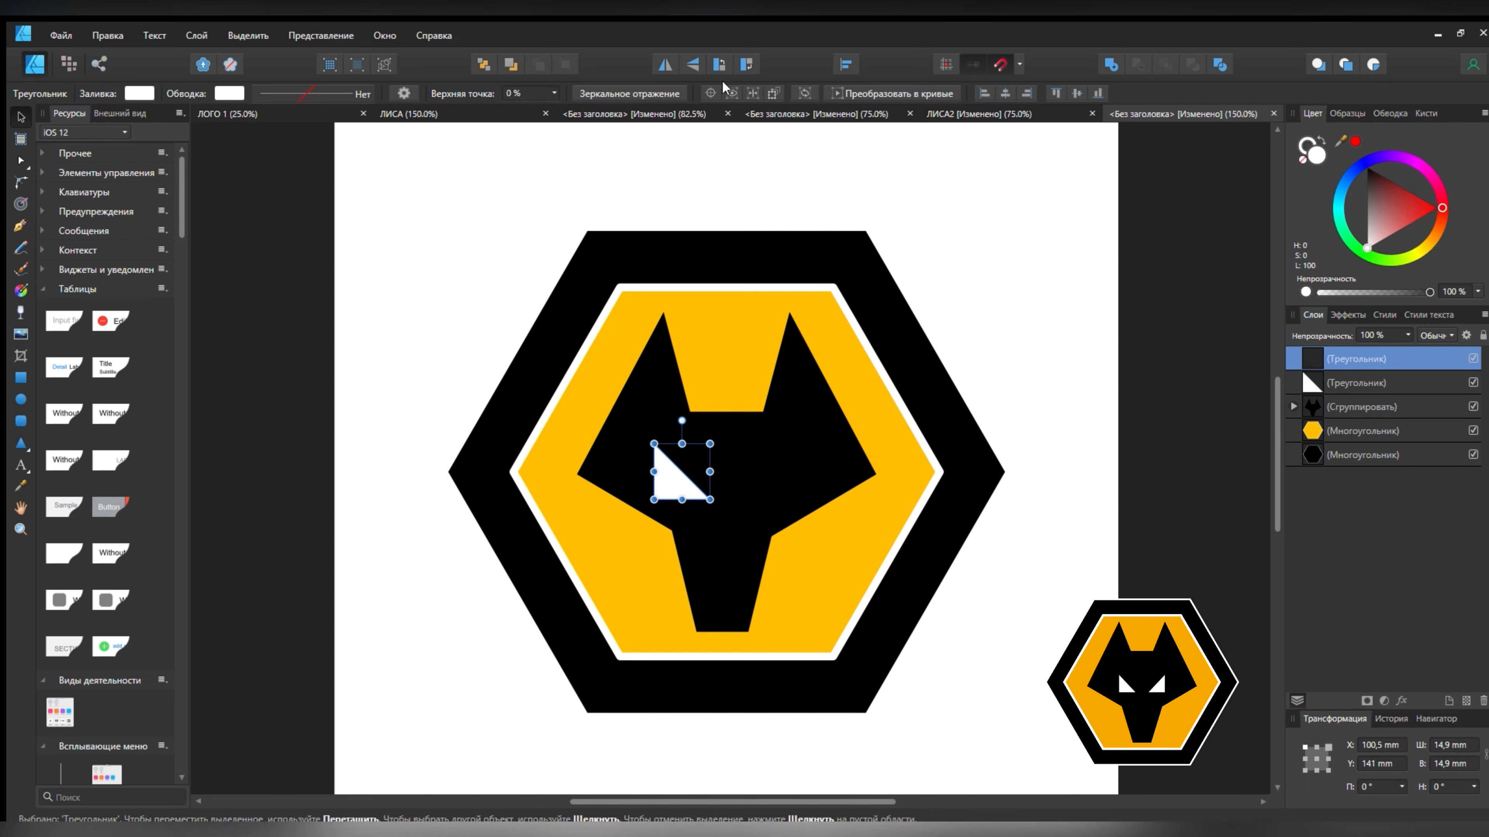
pyautogui.click(665, 64)
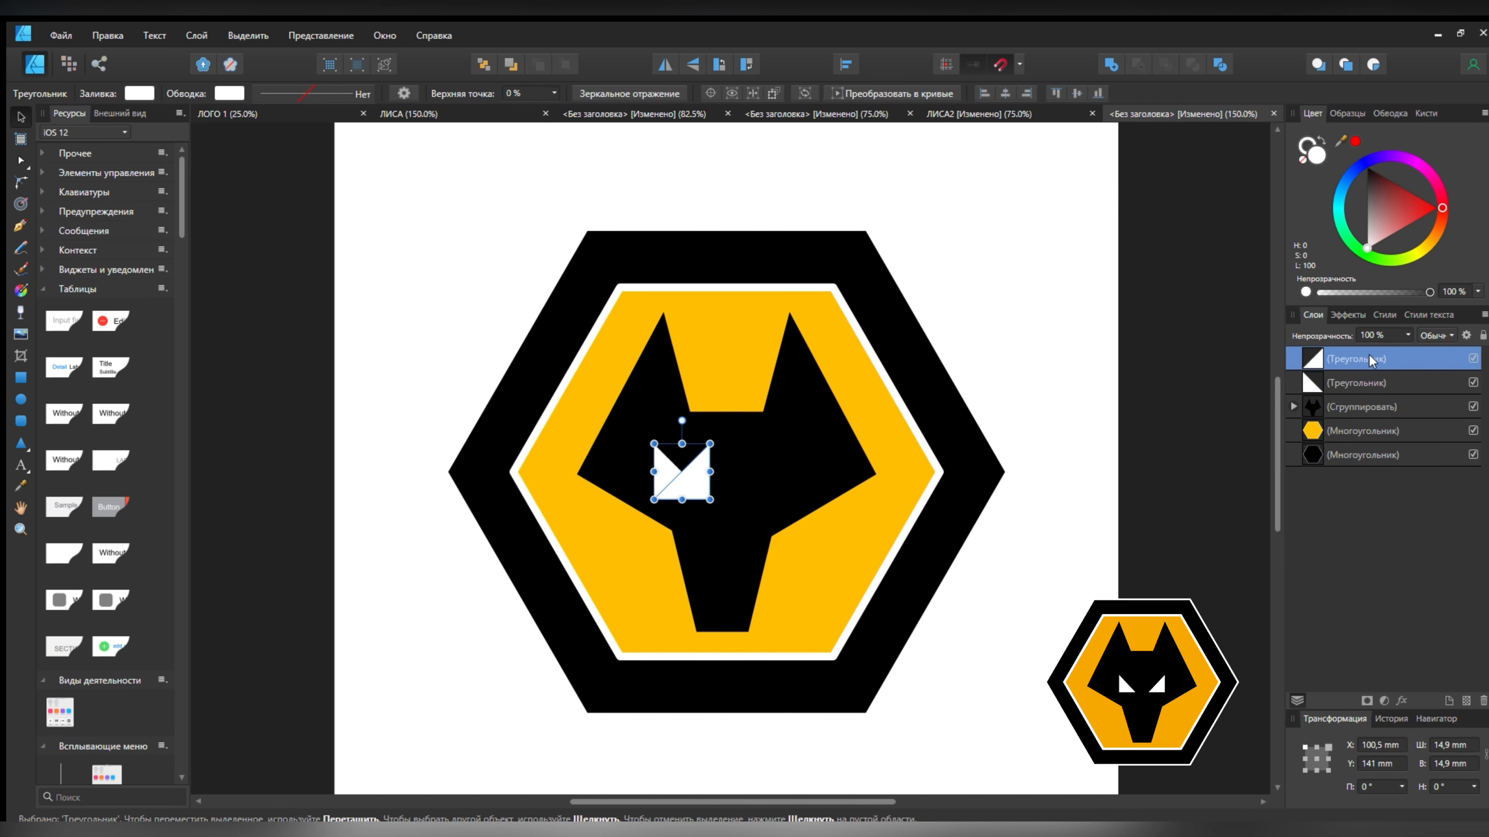
pyautogui.keyDown('ctrl'); pyautogui.click(1370, 377); pyautogui.keyUp('ctrl')
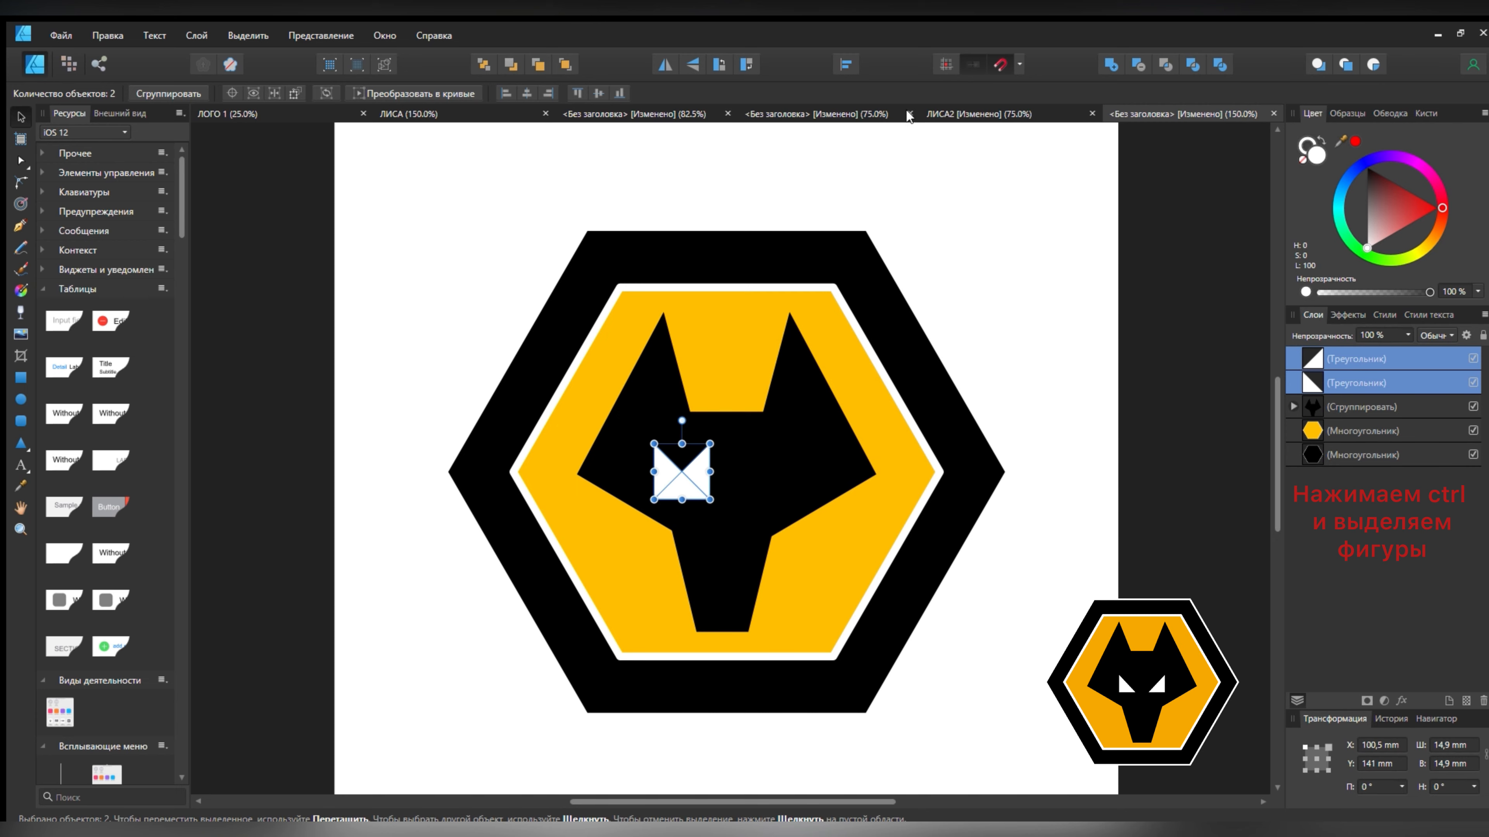
pyautogui.click(1028, 359)
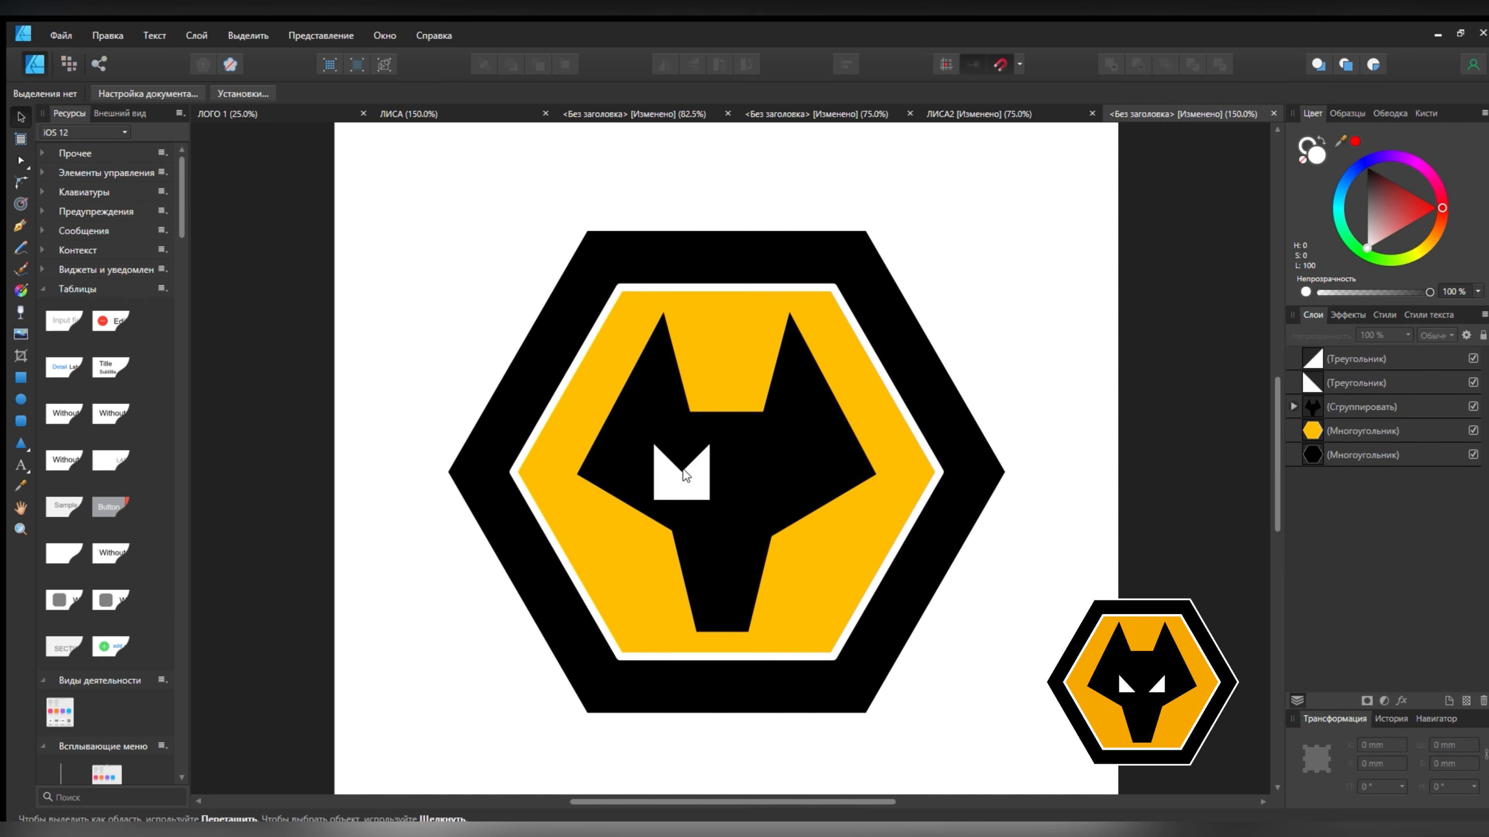
pyautogui.moveTo(683, 470); pyautogui.dragTo(771, 478)
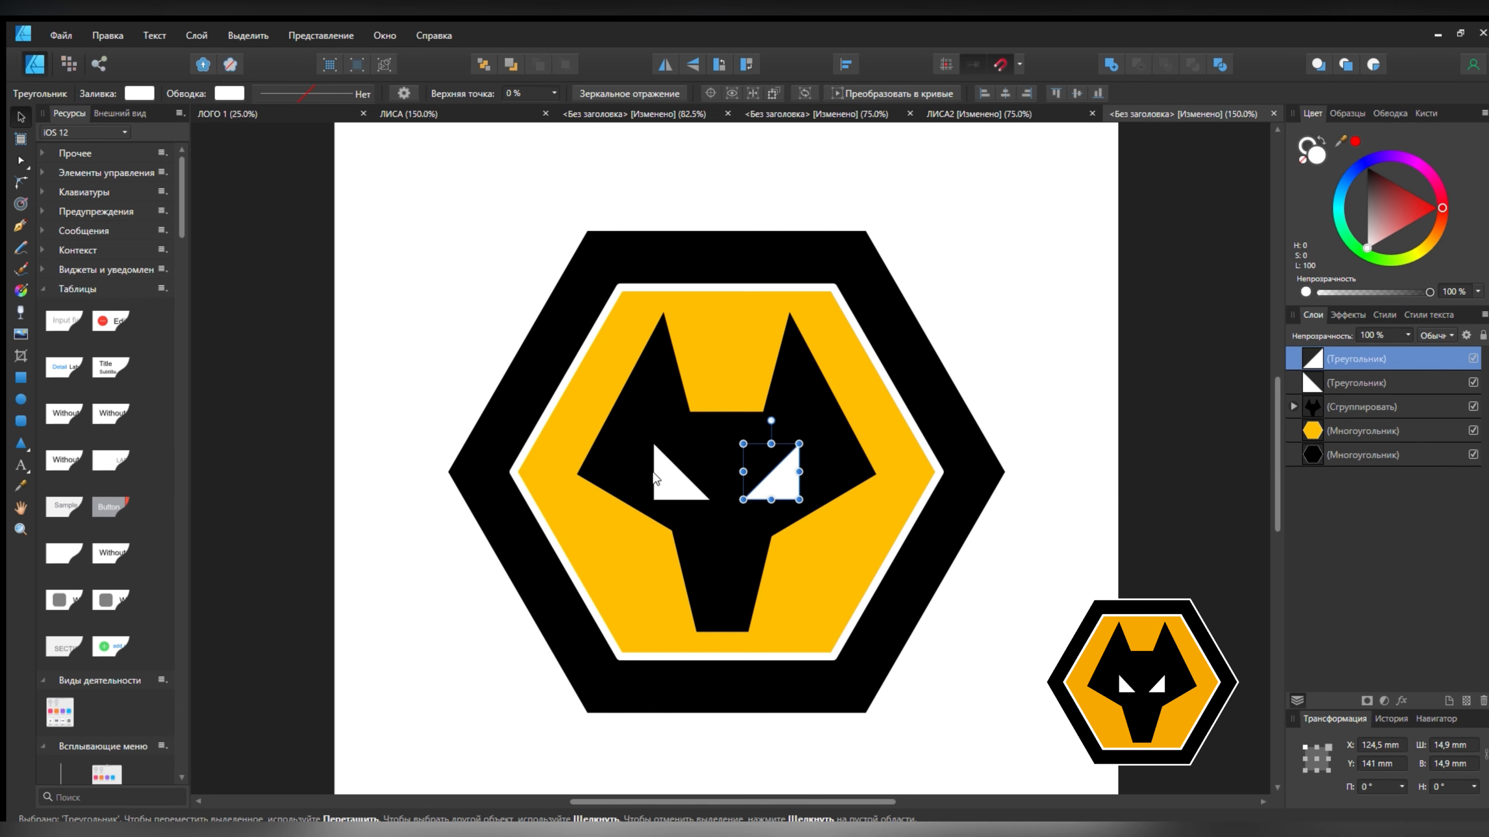
pyautogui.click(665, 474)
pyautogui.moveTo(670, 472); pyautogui.dragTo(669, 472)
pyautogui.click(814, 577)
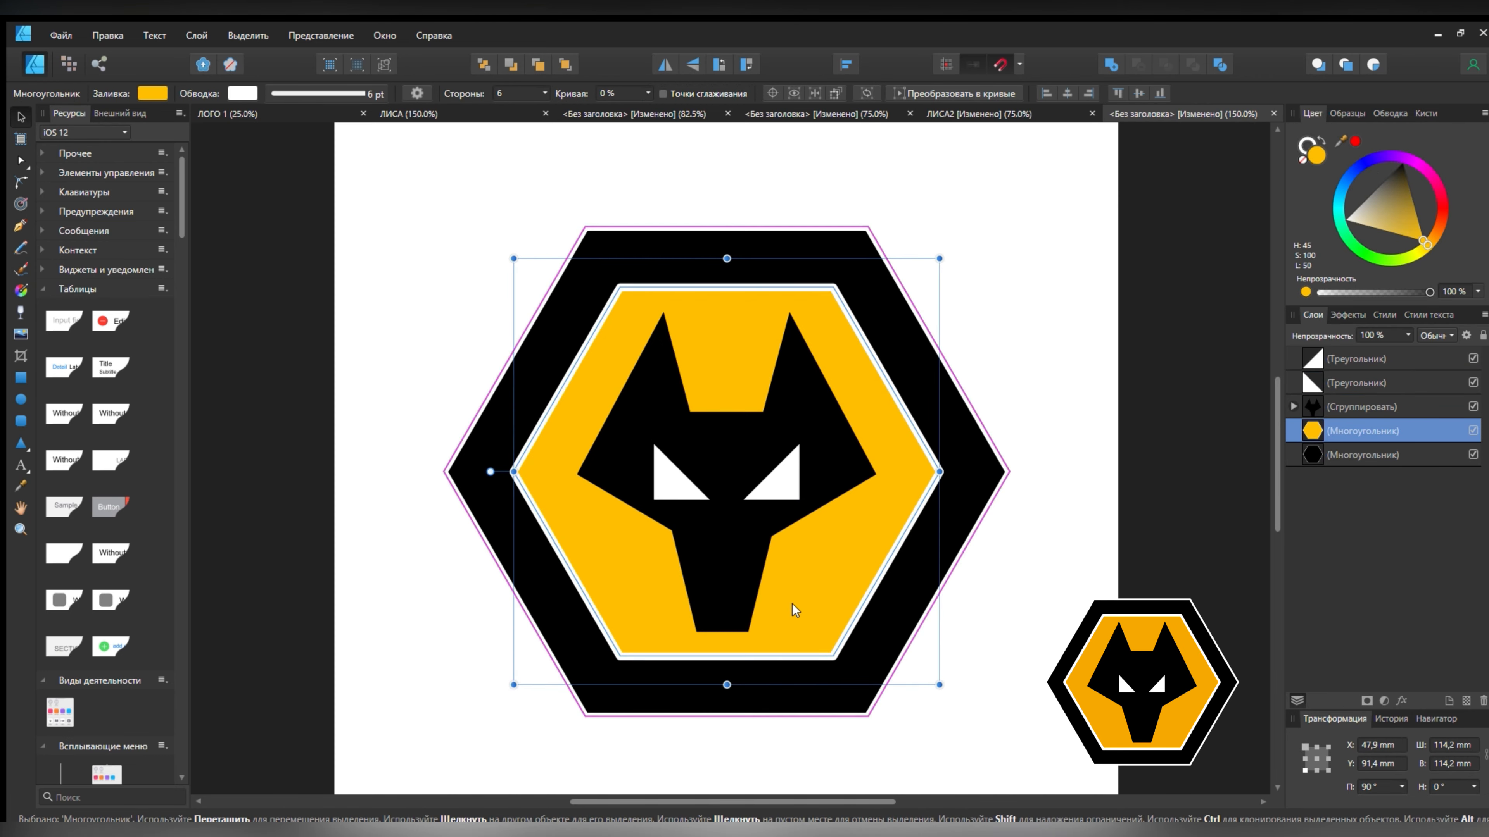
pyautogui.click(1004, 631)
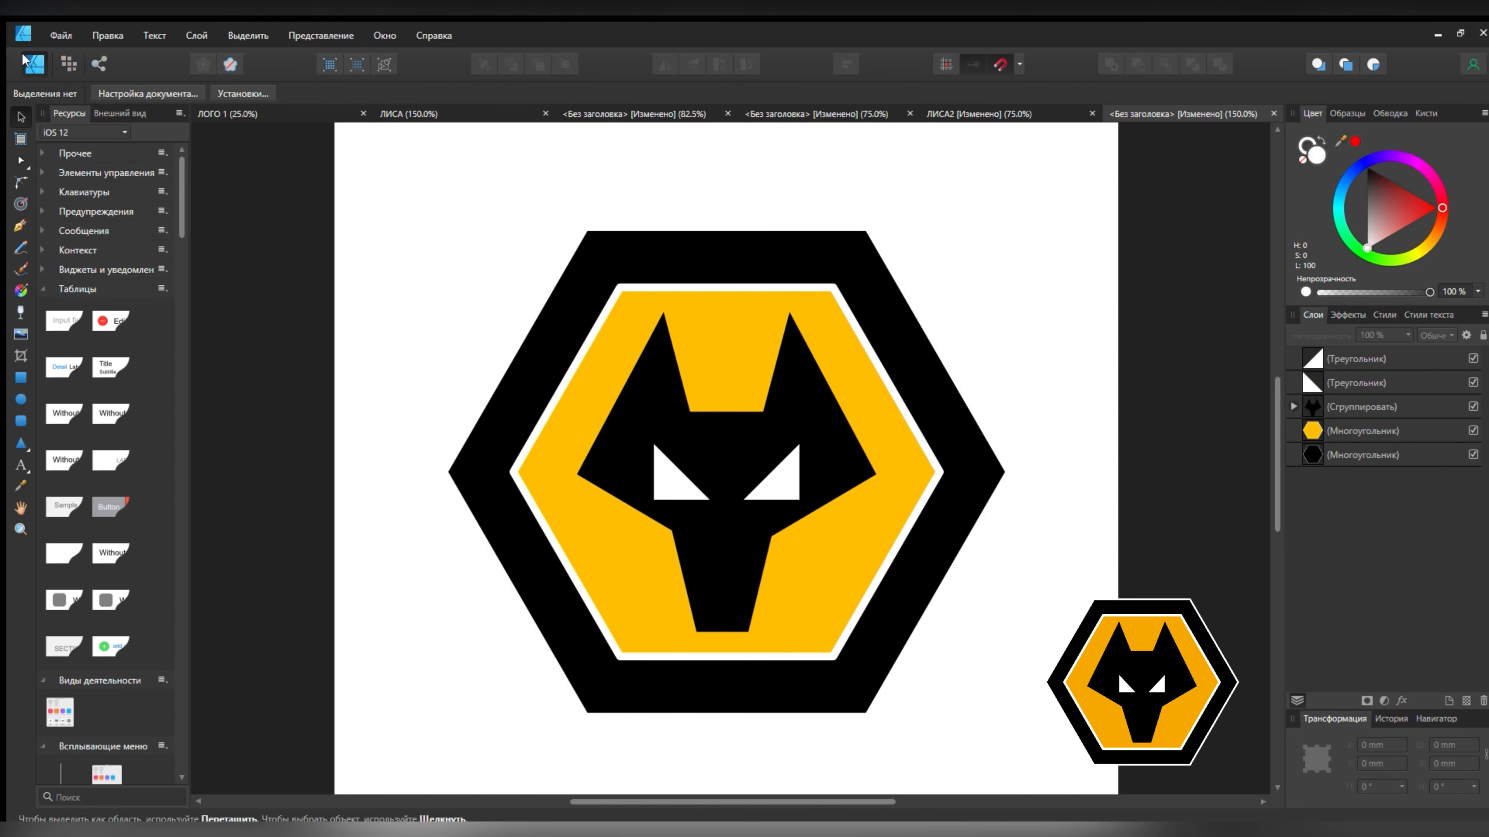